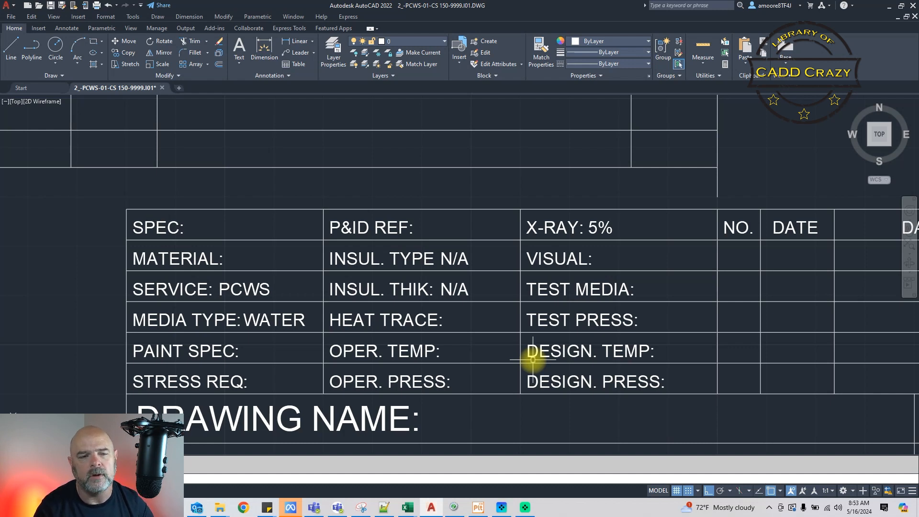
Open the CADD CRAZY LINE LIST workbook in Excel and restore the AutoCAD title block drawing to a smaller window over it
mouse_move(405, 510)
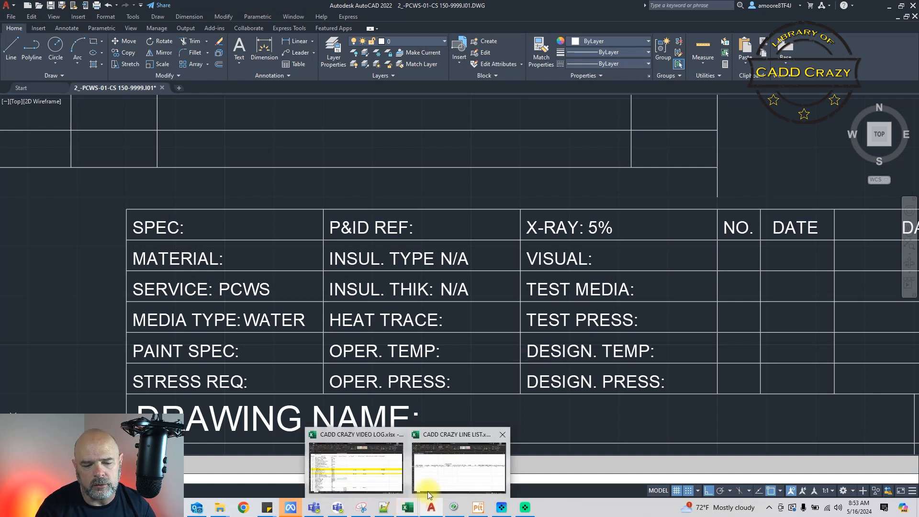
left_click(438, 478)
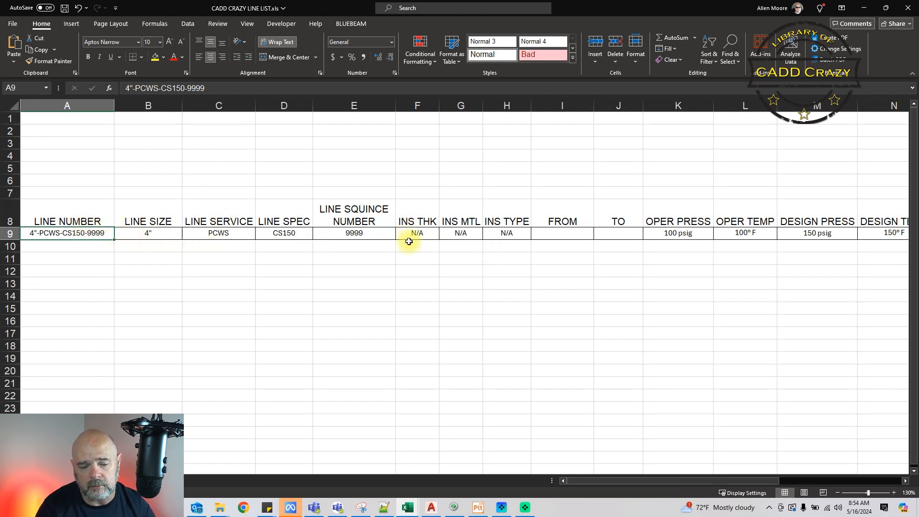
left_click(431, 508)
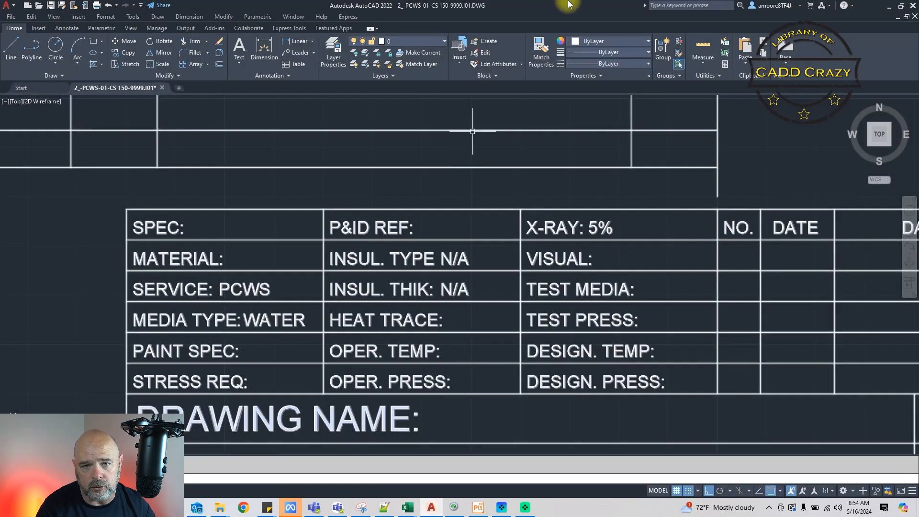
double_click(567, 9)
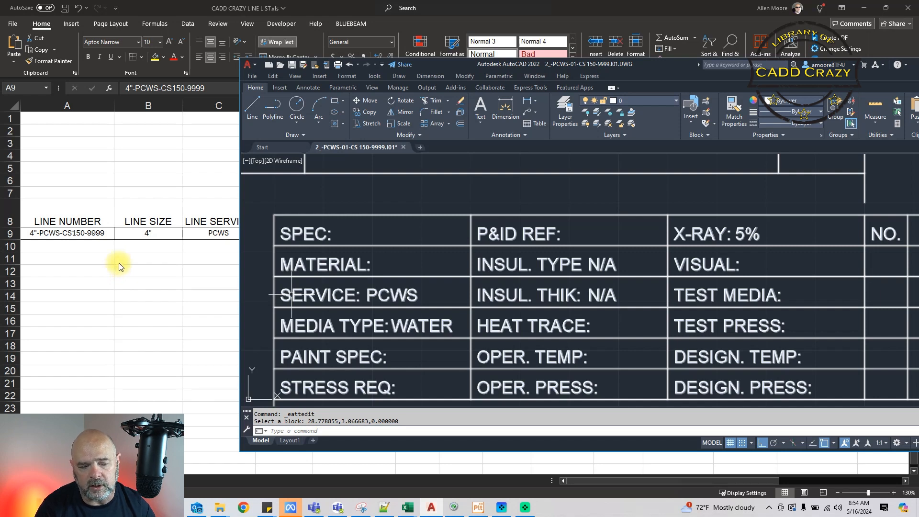
key("alt+Tab")
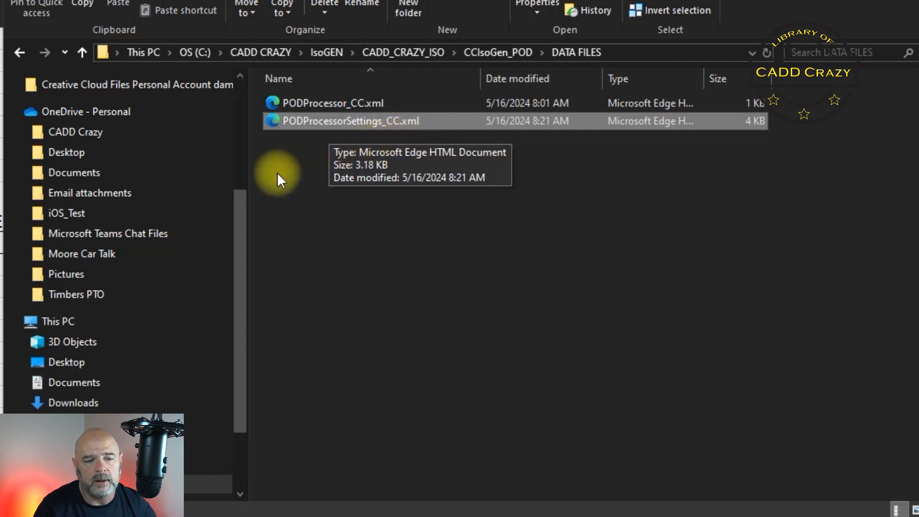
Review PODProcessor_CC.xml and PODProcessorSettings_CC.xml in the text editor, ordering the processor file before the settings file
left_click(320, 170)
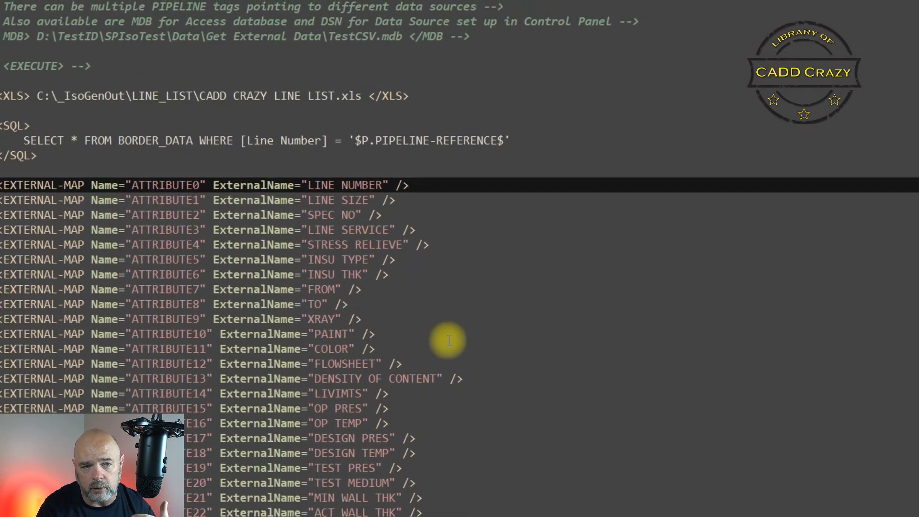
left_click(368, 4)
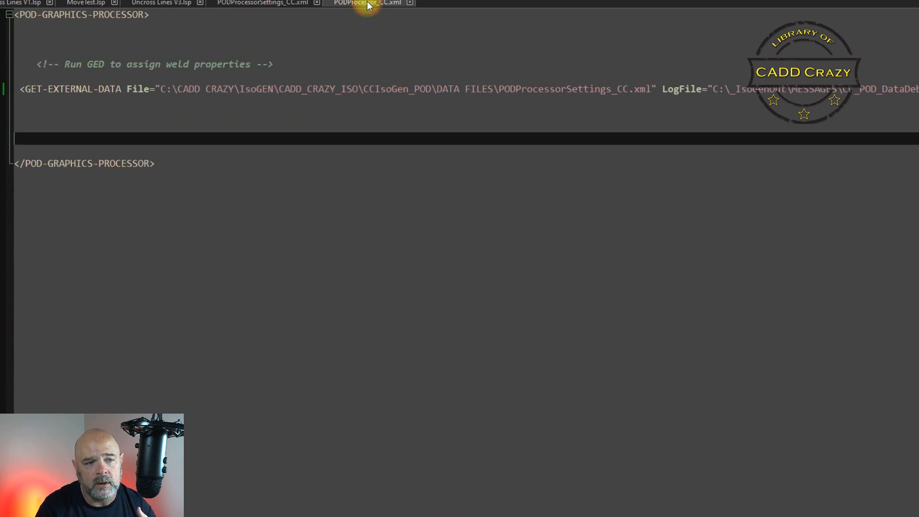
left_click_drag(368, 4, 243, 5)
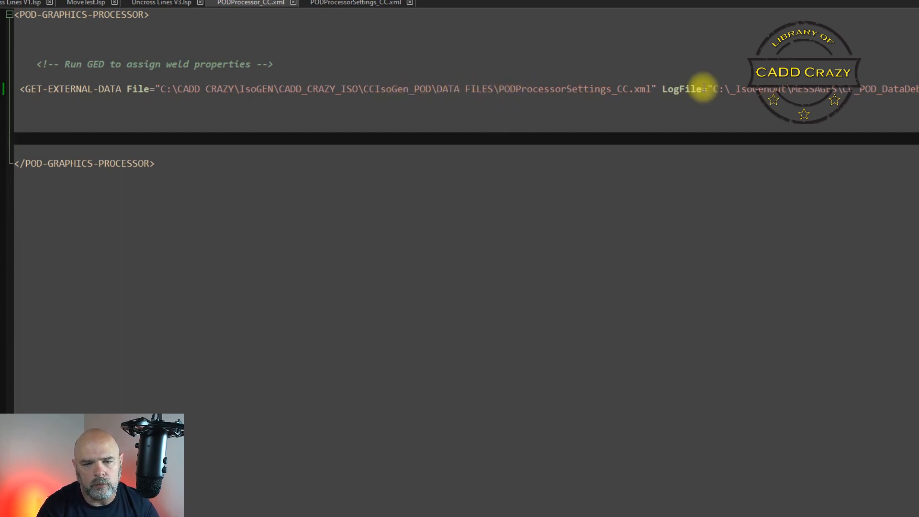
left_click(346, 2)
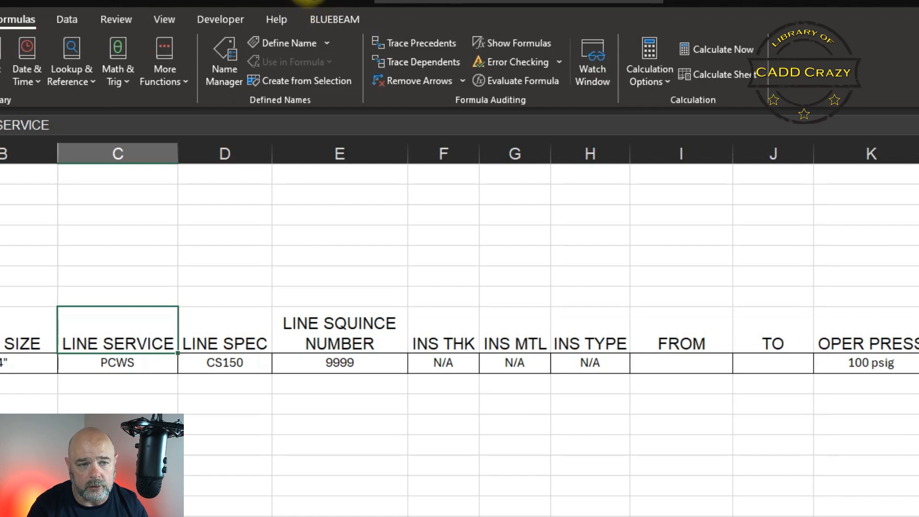
Switch from the Excel line list to PODProcessorSettings_CC.xml and copy the table name BORDER_DATA from its SQL query
left_click_drag(312, 0, 364, 0)
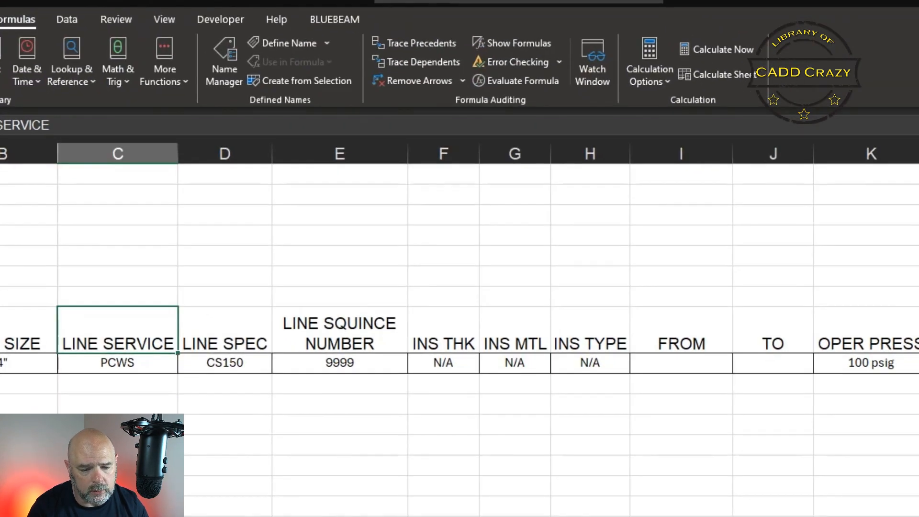
key("alt+Tab")
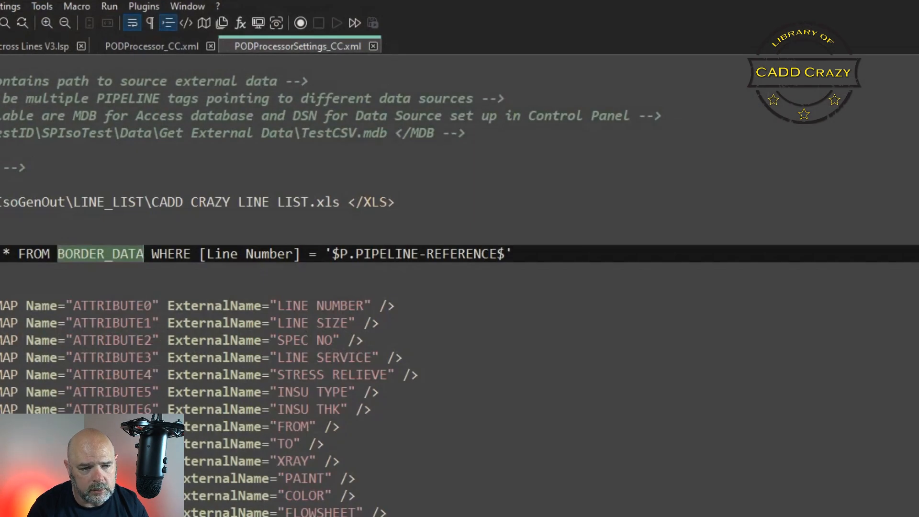
right_click(88, 254)
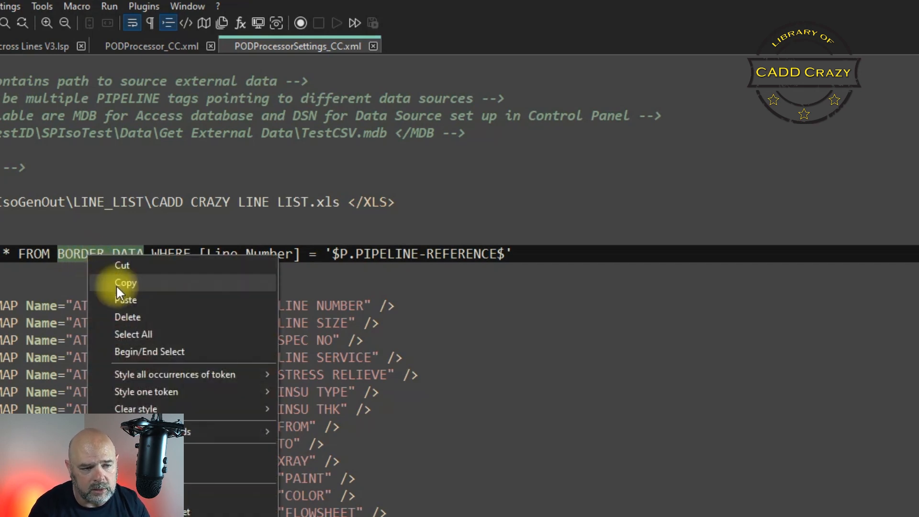
left_click(131, 287)
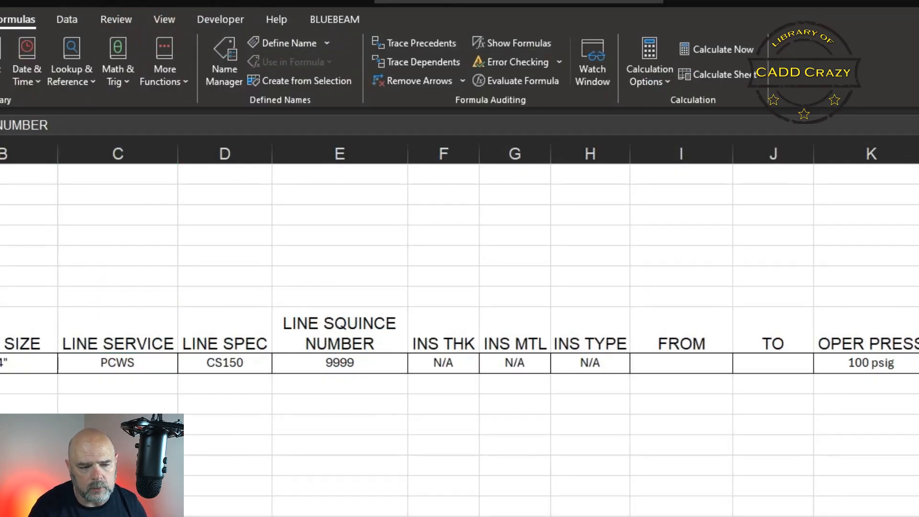
Define a workbook-scoped named range BORDER_DATA in the line list covering Sheet1 cells A8:T13, including the header row
scroll(460, 336, "right", 5)
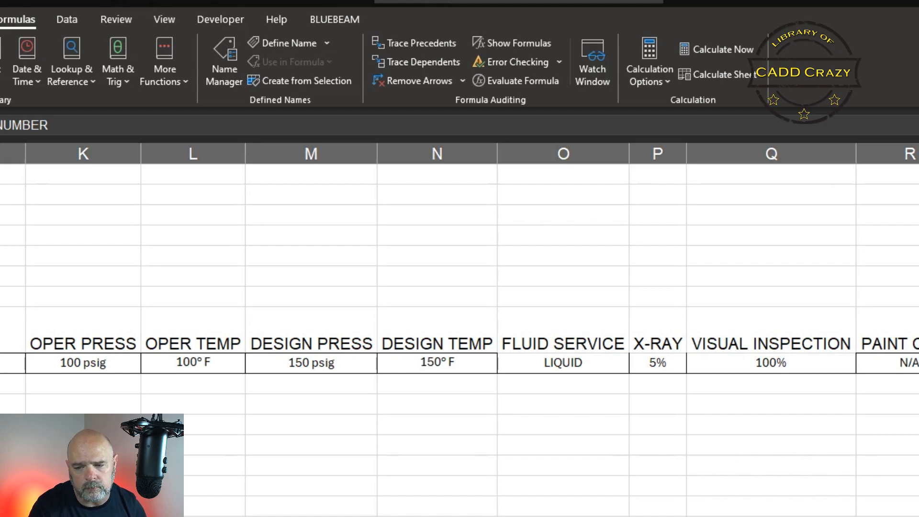
left_click_drag(1, 330, 1, 444)
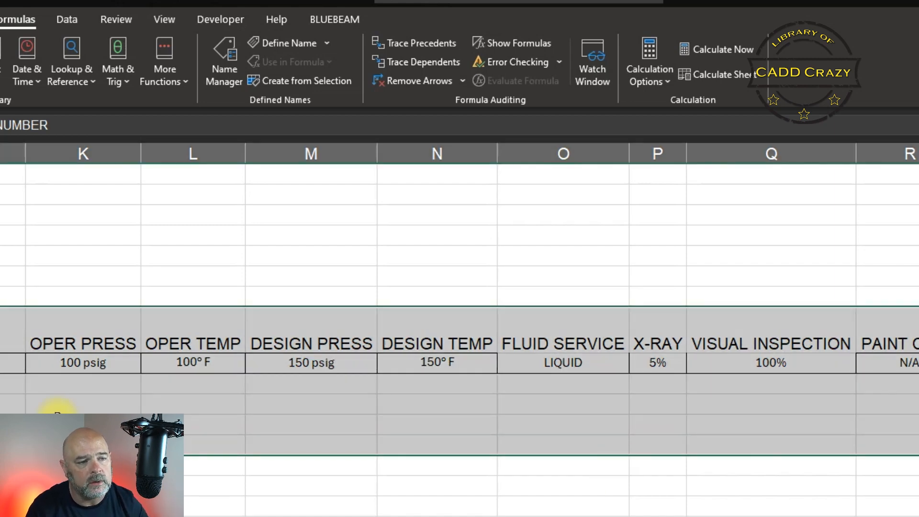
left_click(219, 50)
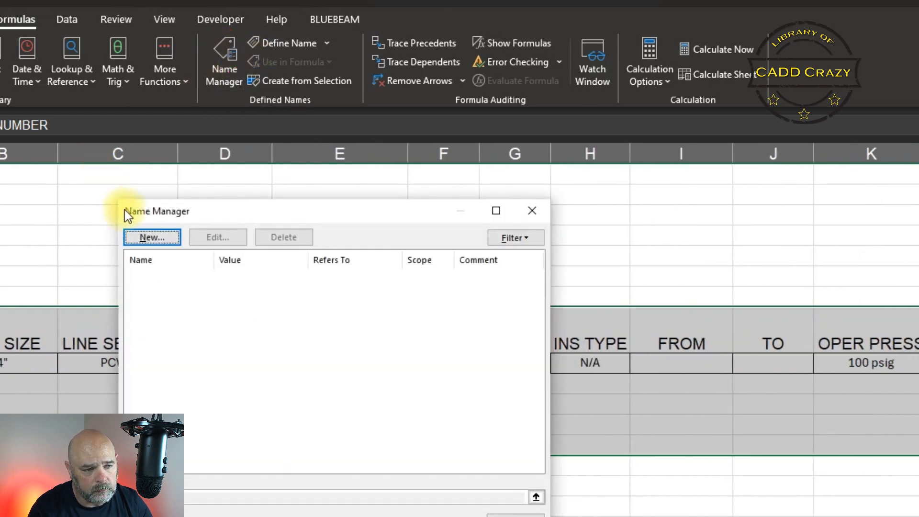
left_click(152, 237)
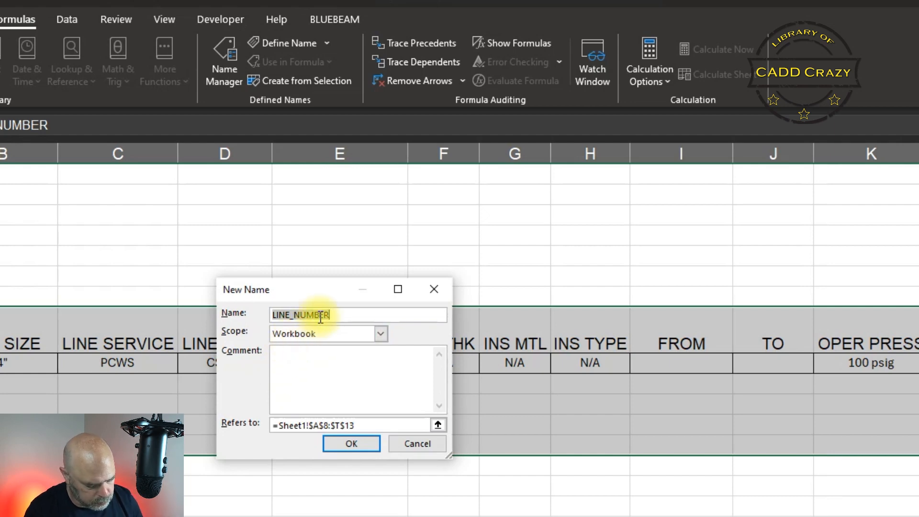
type("BORDER_DATA")
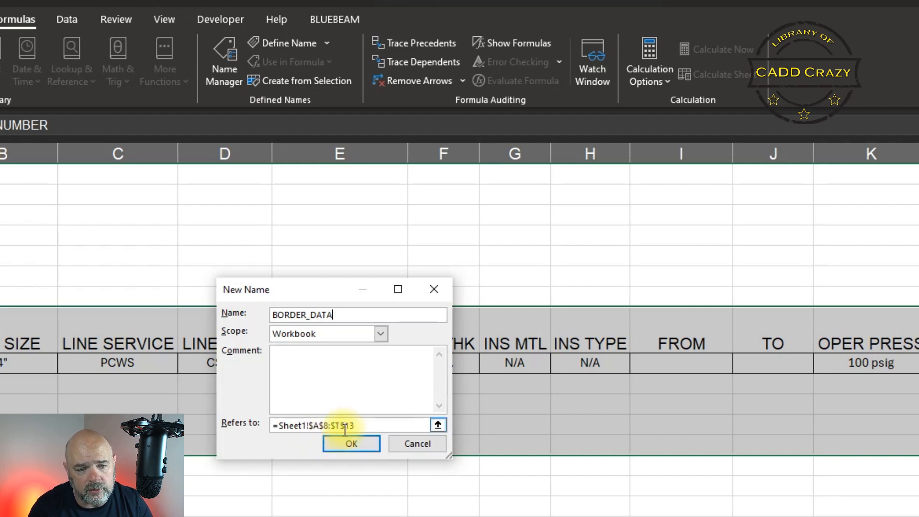
left_click(350, 445)
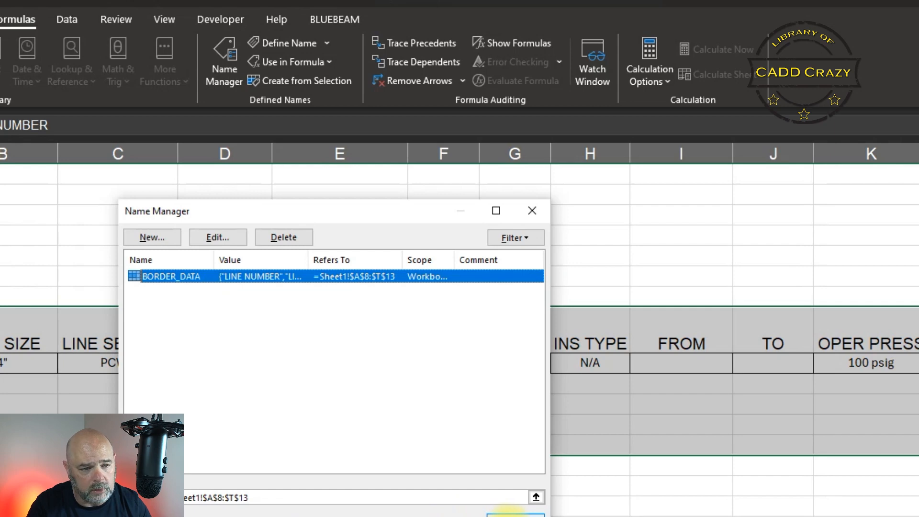
left_click(515, 512)
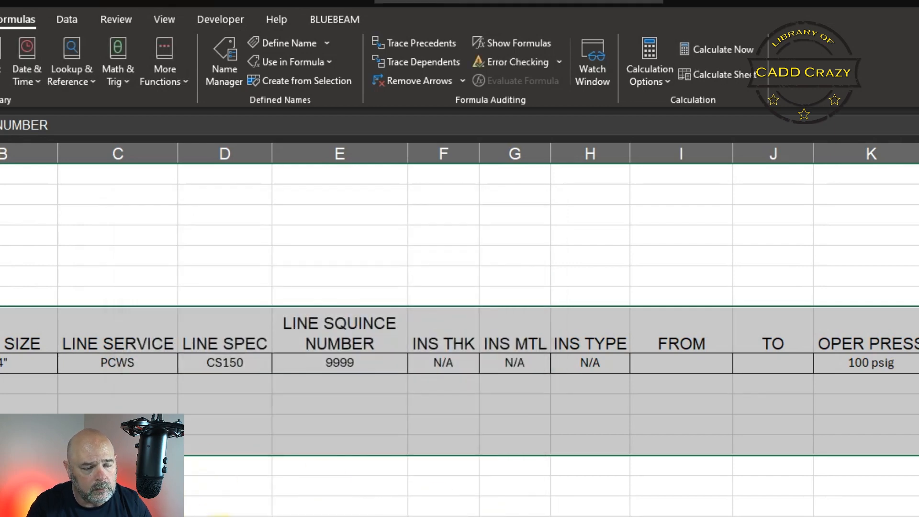
Deselect the range and check the BORDER_DATA entry in the workbook's list of defined names
left_click(258, 501)
left_click(220, 55)
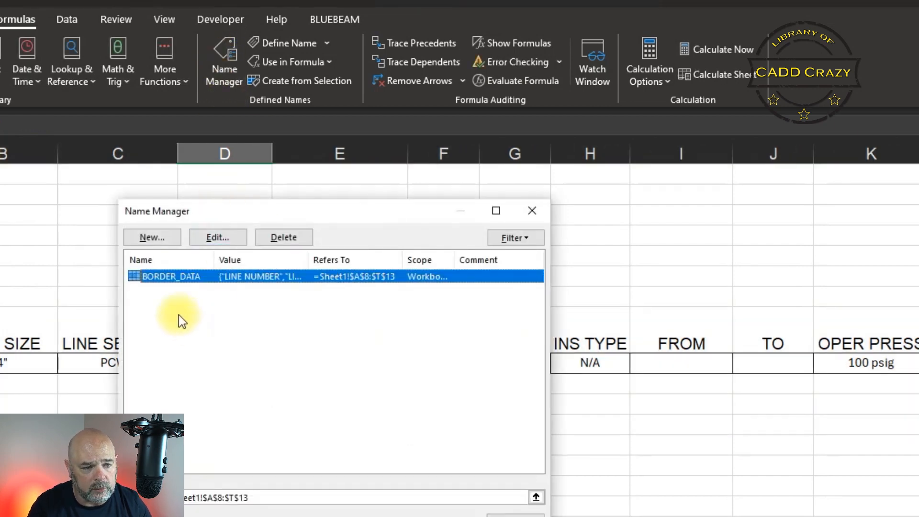
left_click(516, 513)
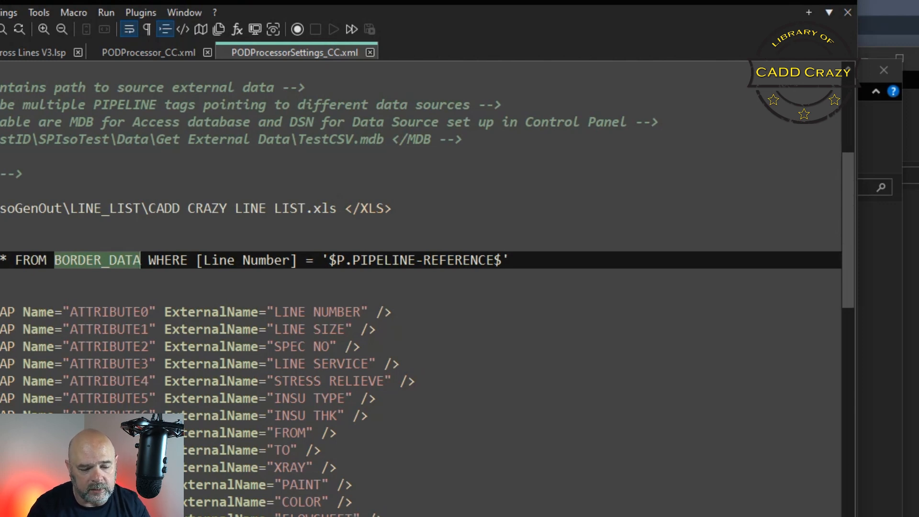
Place the line list workbook beside PODProcessorSettings_CC.xml and compare the LINE NUMBER and LINE SIZE mappings with the column headers
right_click(428, 516)
left_click(427, 468)
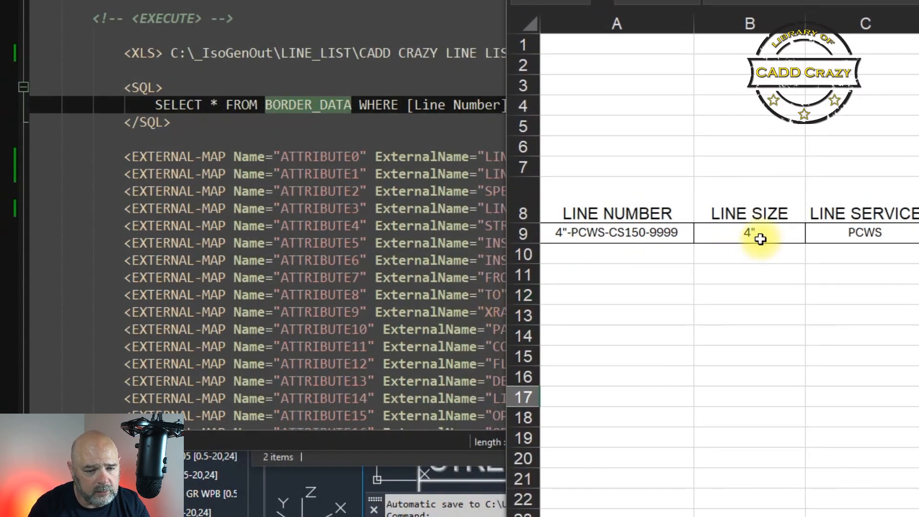
left_click_drag(364, 172, 366, 160)
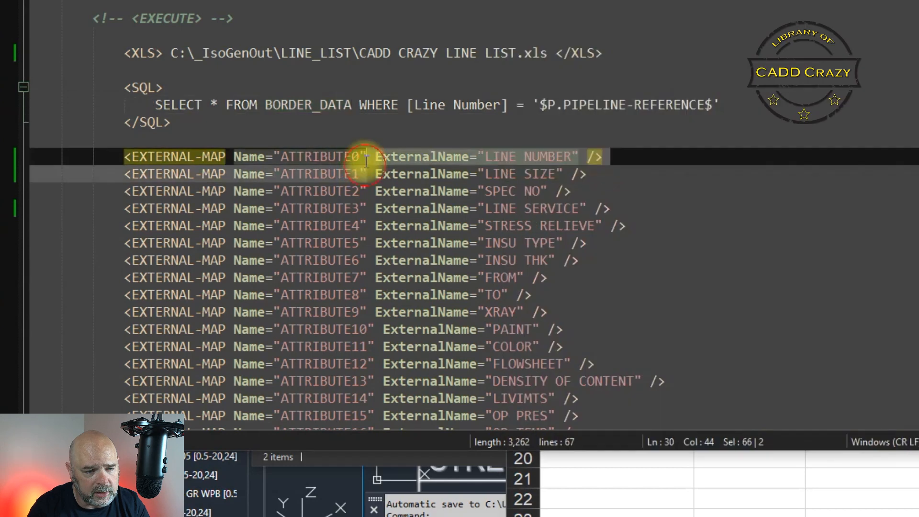
left_click(520, 156)
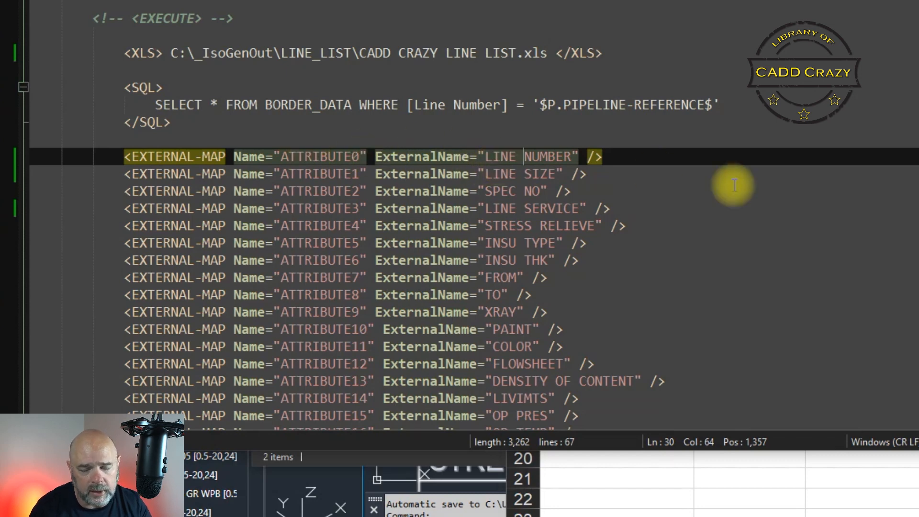
key("alt+Tab")
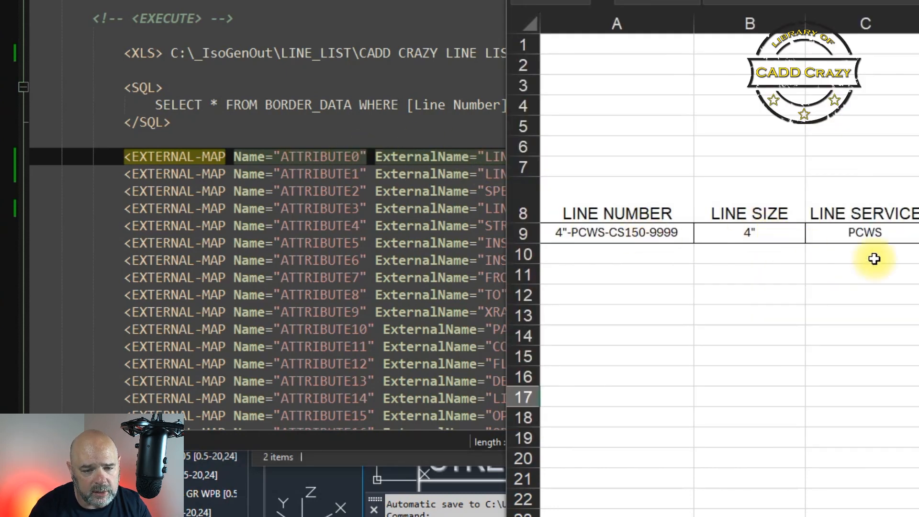
left_click_drag(646, 2, 827, 0)
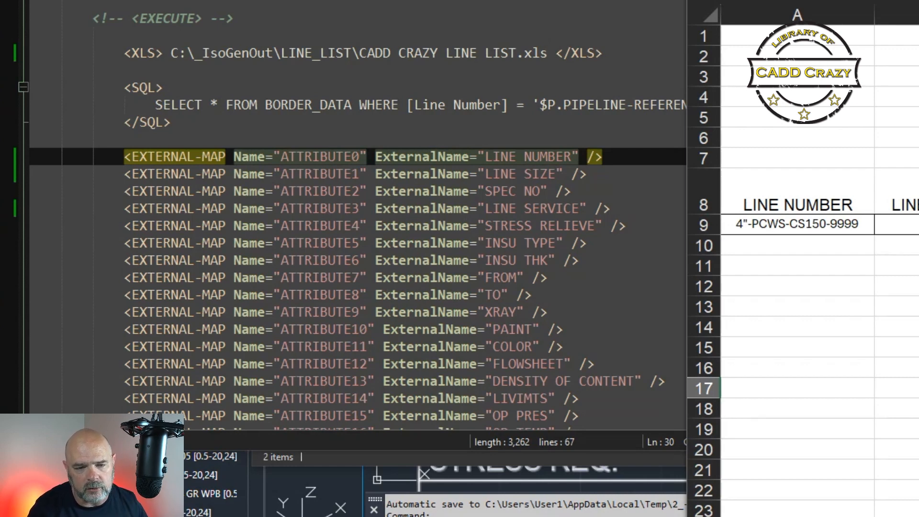
Copy the LINE SERVICE header from cell C8 and use it as the ExternalName of ATTRIBUTE2 in PODProcessorSettings_CC.xml
left_click(503, 191)
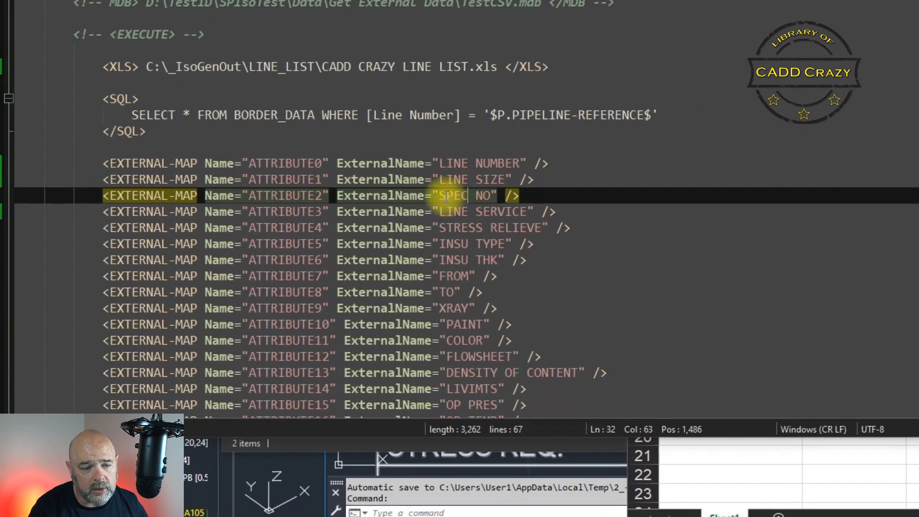
left_click(864, 180)
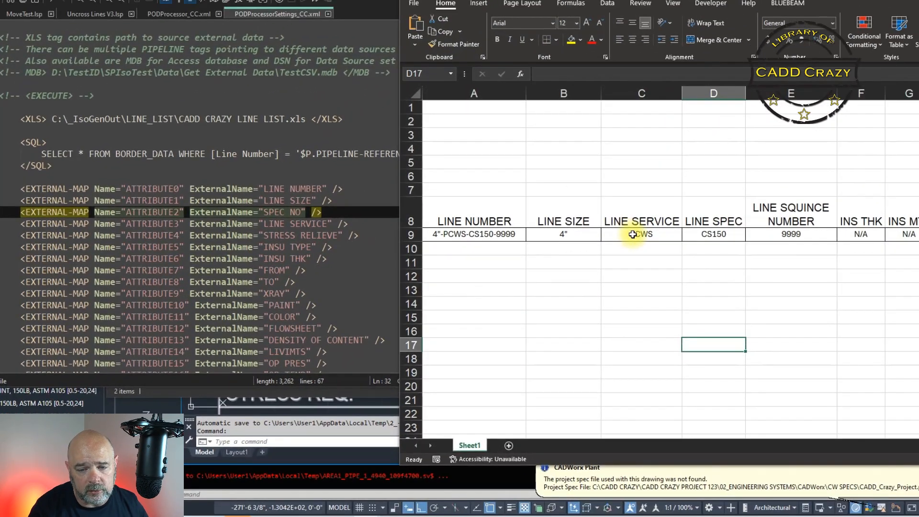
left_click(639, 220)
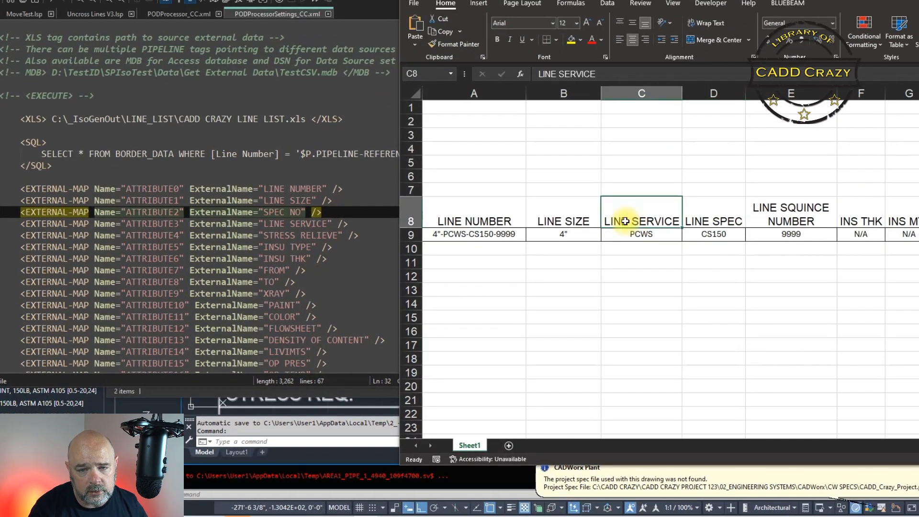
left_click(594, 74)
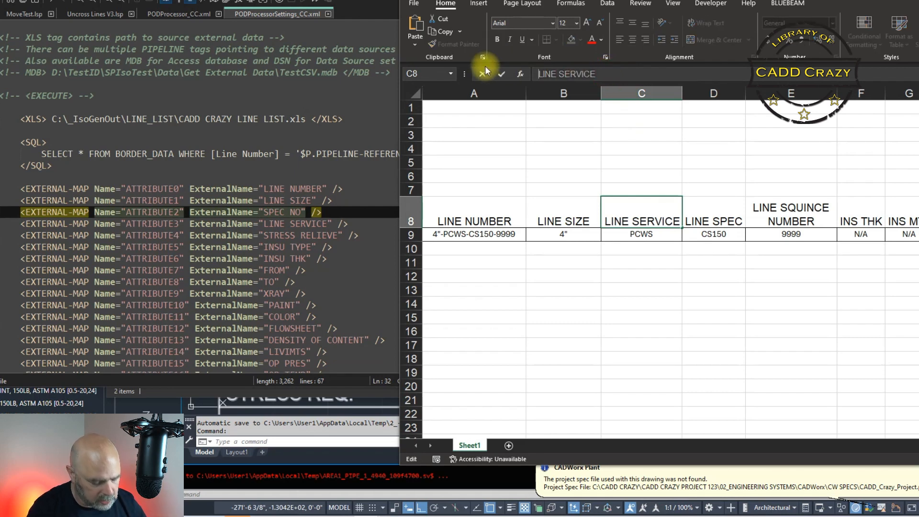
left_click(324, 222)
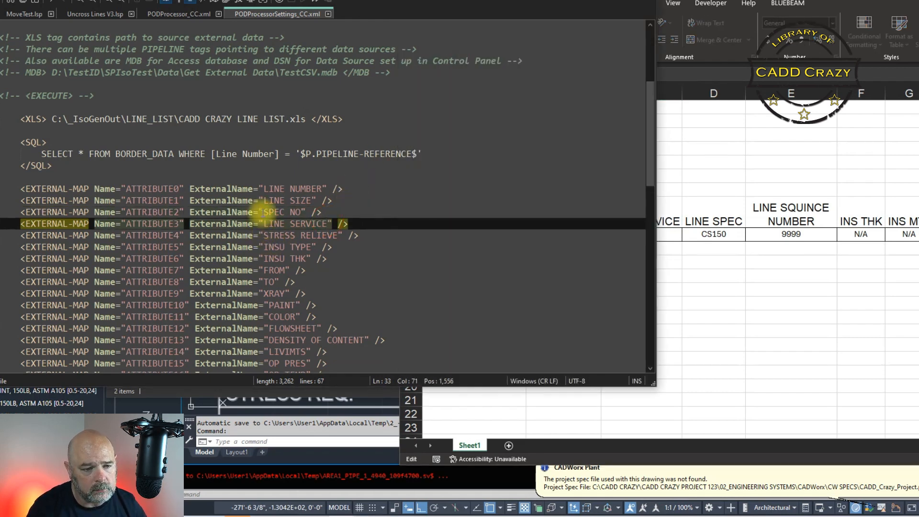
left_click_drag(266, 212, 303, 214)
key("ctrl+v")
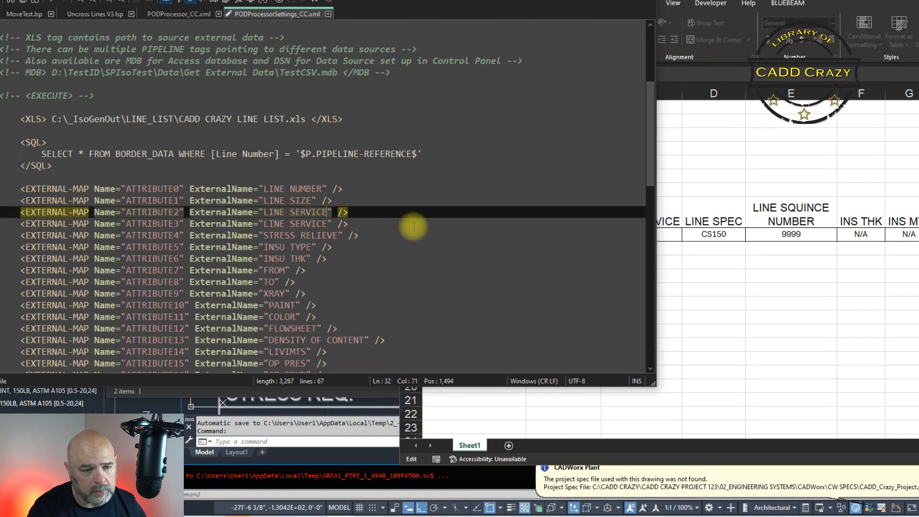
Set the ExternalName of ATTRIBUTE3 in PODProcessorSettings_CC.xml to LINE SPEC, matching the header in cell D8 of the line list
left_click(761, 313)
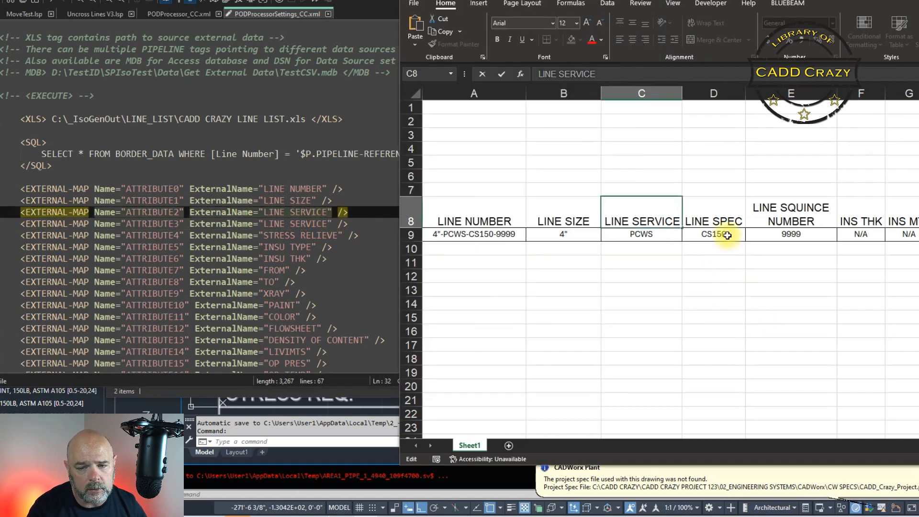
left_click(718, 220)
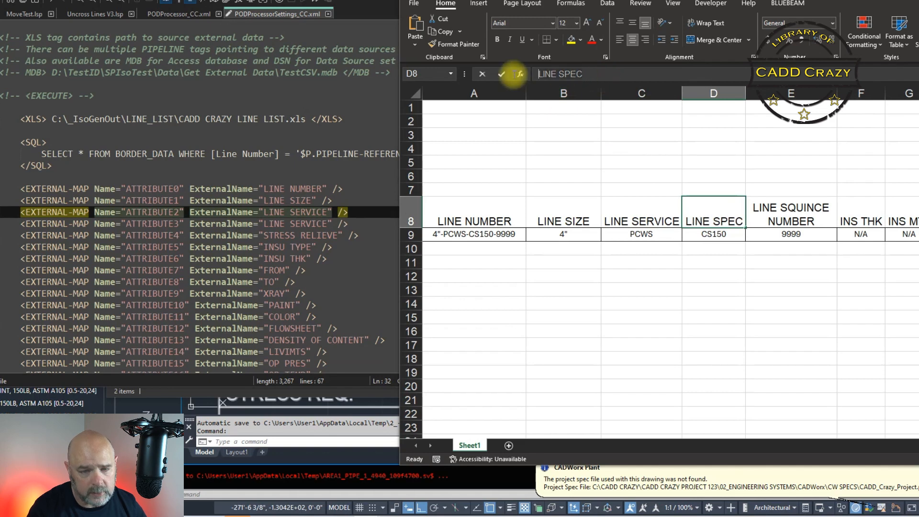
left_click(544, 79)
left_click(290, 224)
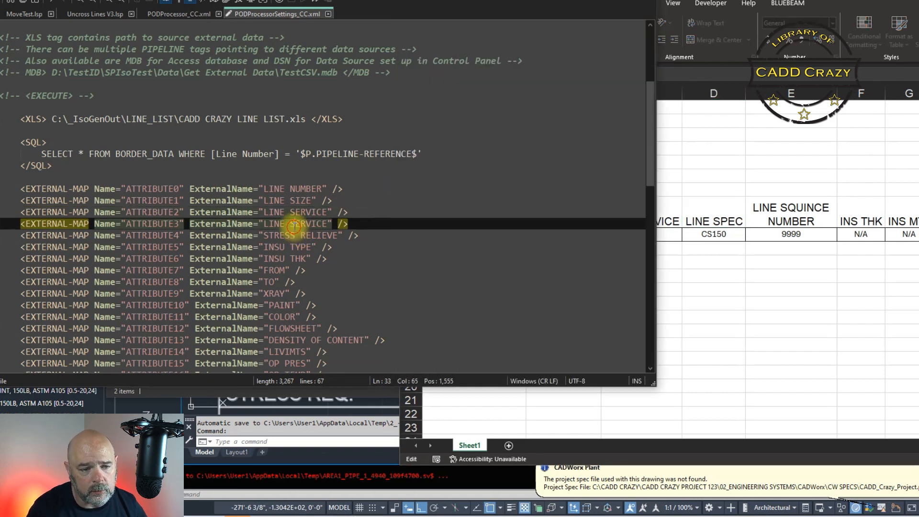
left_click_drag(265, 224, 329, 224)
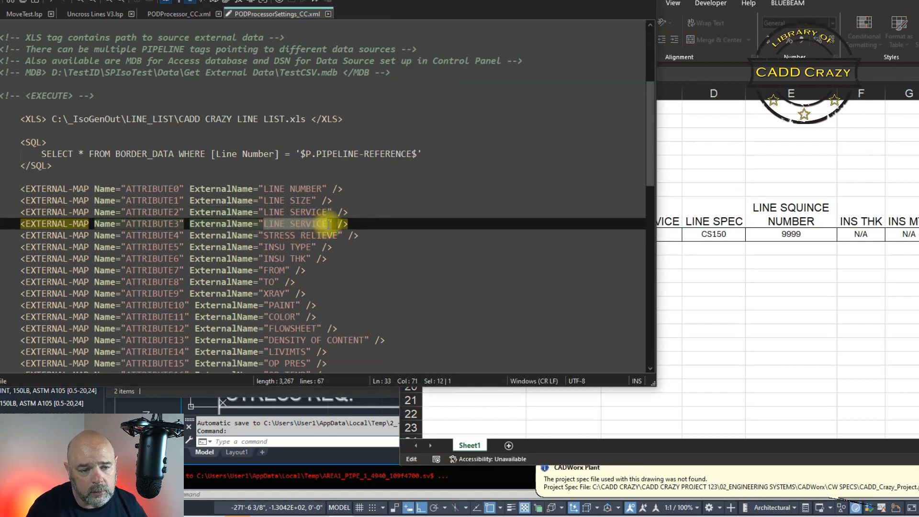
type("LINE SPEC")
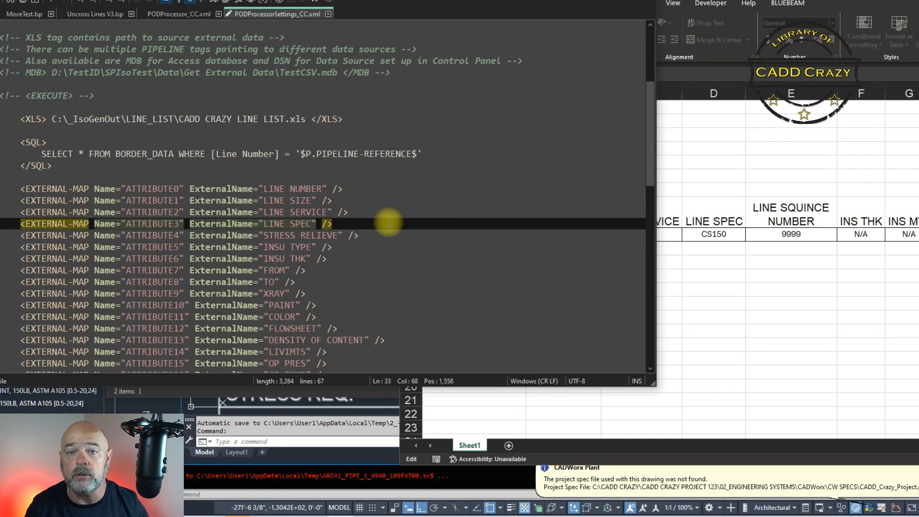
Copy the LINE SQUINCE NUMBER header from cell E8 and use it as the ExternalName of ATTRIBUTE4
left_click(771, 238)
left_click(781, 217)
left_click_drag(636, 75, 513, 74)
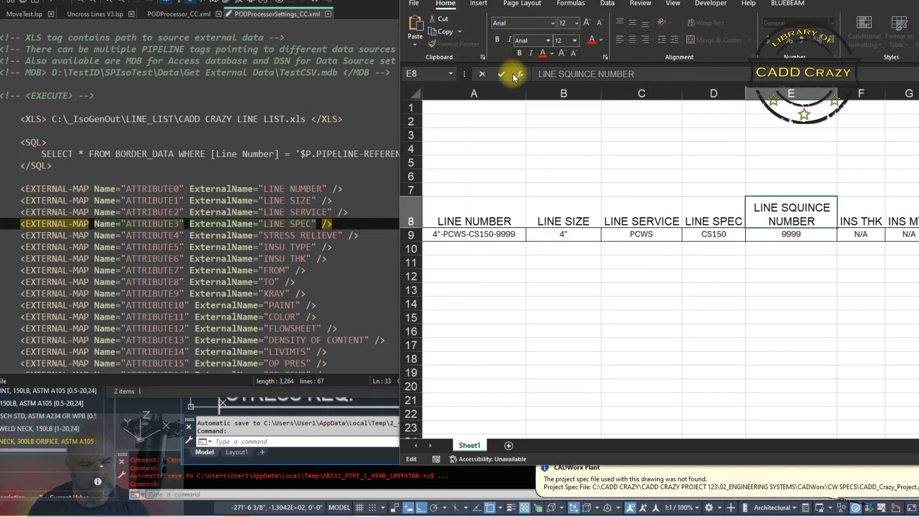
key("ctrl+c")
left_click_drag(338, 236, 265, 236)
key("ctrl+v")
Map ATTRIBUTE5 to the INS THK header from cell F8 and ATTRIBUTE6 to the INS MTL header from cell G8
left_click(700, 267)
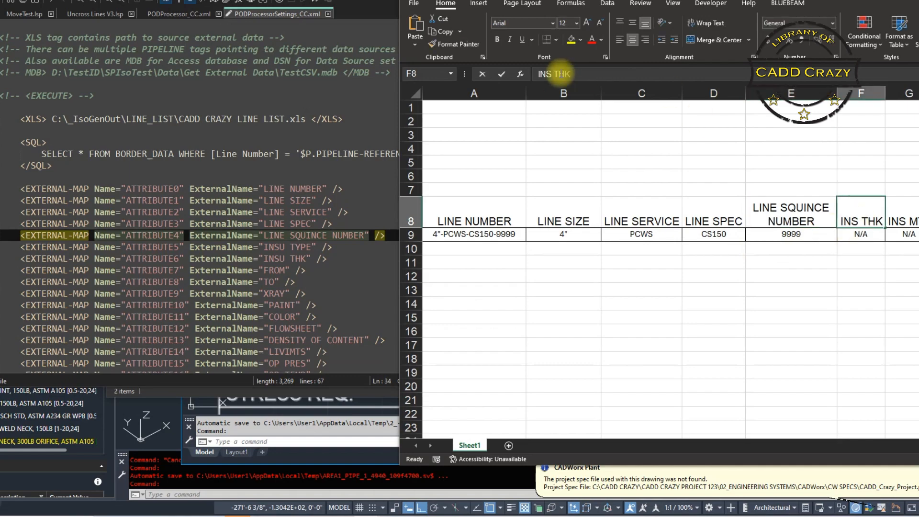
left_click_drag(264, 247, 315, 247)
key("ctrl+v")
left_click(912, 232)
left_click(905, 222)
left_click_drag(602, 77, 498, 90)
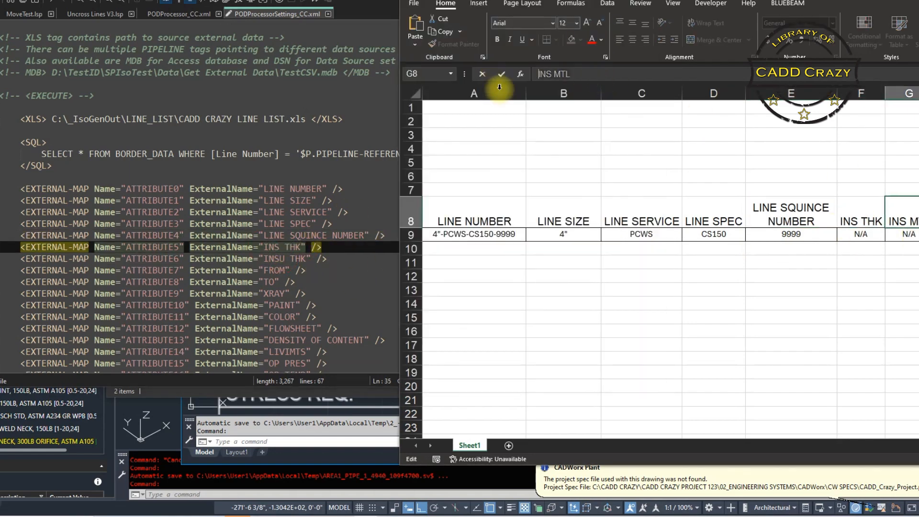
key("ctrl+c")
left_click_drag(306, 258, 266, 259)
key("ctrl+v")
Copy the INS TYPE header from cell H8 and use it as the ExternalName of ATTRIBUTE7
left_click(649, 457)
left_click_drag(814, 1, 648, 9)
left_click(793, 231)
left_click_drag(433, 82, 320, 83)
left_click_drag(174, 258, 179, 258)
left_click_drag(264, 271, 285, 271)
key("ctrl+v")
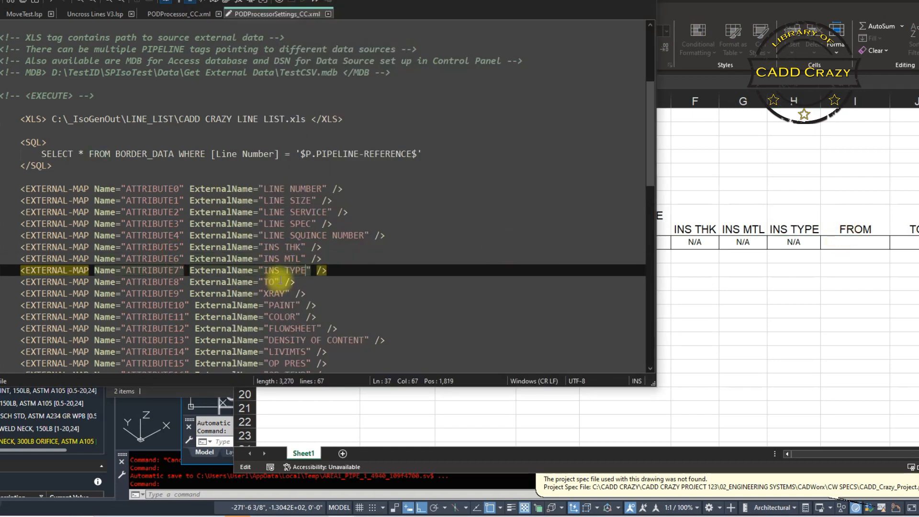
Set the ExternalName of ATTRIBUTE8 to FROM and that of ATTRIBUTE9 to TO
left_click(276, 282)
key("BackSpace")
key("BackSpace")
type("FROM")
left_click(287, 294)
key("BackSpace")
key("BackSpace")
key("BackSpace")
key("BackSpace")
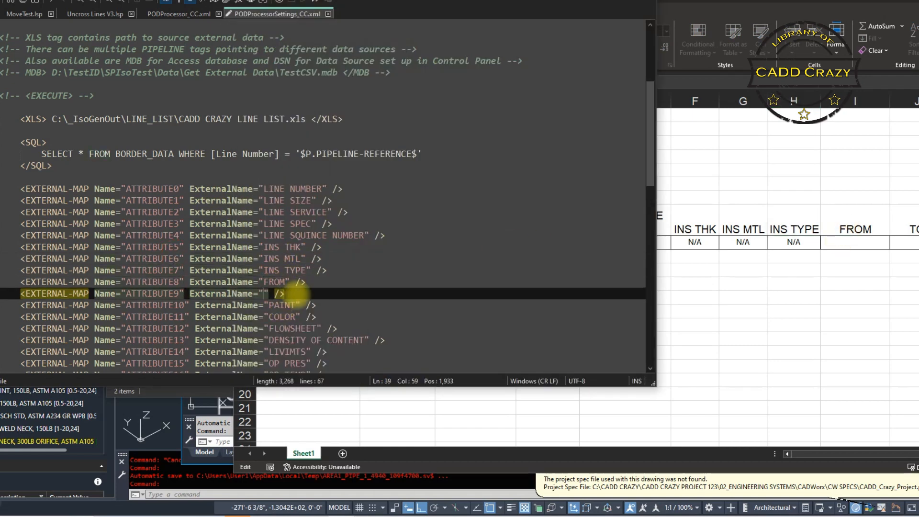
type("TO")
key("Up")
key("Up")
key("Up")
Copy the OPER PRESS header from cell K8 and use it as the ExternalName of ATTRIBUTE10
left_click(851, 455)
left_click_drag(851, 457, 918, 457)
left_click(620, 223)
left_click_drag(422, 81, 331, 82)
key("ctrl+c")
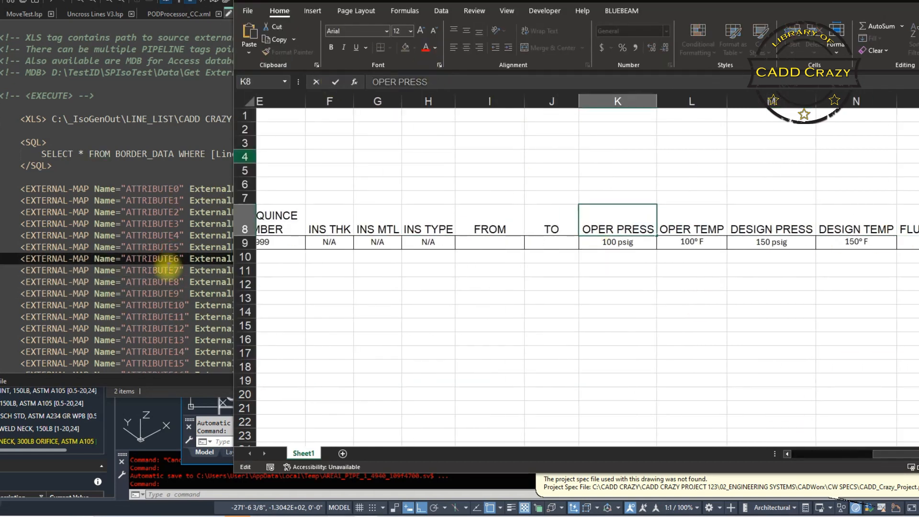
left_click(168, 269)
left_click_drag(268, 305, 295, 305)
key("ctrl+v")
Copy the OPER TEMP header from cell L8 and use it as the ExternalName of ATTRIBUTE11
left_click(730, 254)
left_click(692, 226)
left_click_drag(431, 83, 326, 96)
key("ctrl+c")
left_click(201, 294)
left_click_drag(268, 317, 296, 318)
key("ctrl+v")
Copy the DESIGN PRESS header from cell M8 and use it as the ExternalName of ATTRIBUTE12
left_click(786, 229)
left_click_drag(431, 82, 364, 82)
key("ctrl+c")
left_click(203, 305)
left_click_drag(269, 329, 364, 340)
key("ctrl+v")
Replace the ExternalName of ATTRIBUTE13 with the DESIGN TEMP header copied from cell N8
left_click(840, 228)
key("ctrl+c")
left_click(240, 350)
key("ctrl+v")
key("BackSpace")
Copy the FLUID SERVICE header from cell O8 and use it as the ExternalName of ATTRIBUTE14
left_click(298, 356)
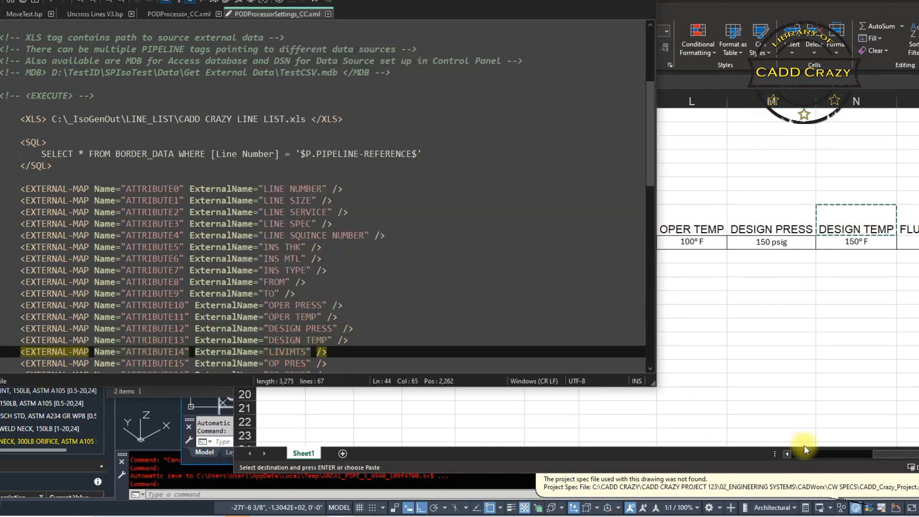
left_click(895, 457)
left_click_drag(748, 4, 494, 25)
left_click(687, 249)
left_click_drag(234, 105, 37, 106)
left_click_drag(108, 13, 219, 19)
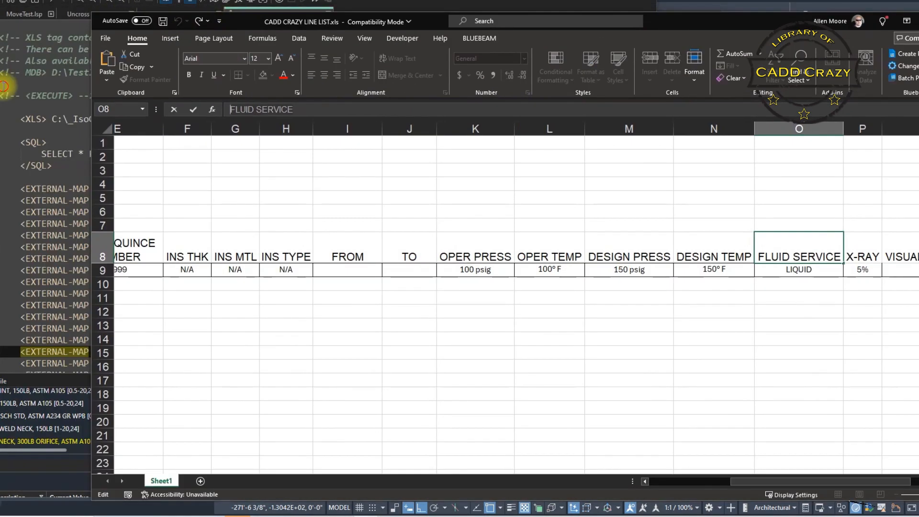
left_click(4, 86)
left_click_drag(269, 351, 307, 352)
key("ctrl+v")
Copy the X-RAY header from cell P8 and use it as the ExternalName of ATTRIBUTE15
left_click(856, 262)
left_click_drag(256, 109, 217, 120)
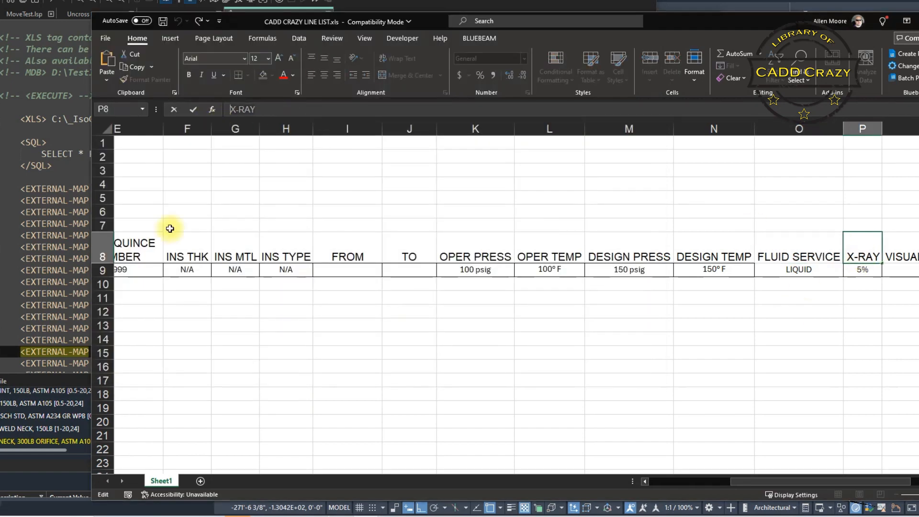
left_click(58, 305)
left_click_drag(269, 363, 308, 363)
key("ctrl+v")
Copy the VISUAL INSPECTION header from cell Q8 and use it as the ExternalName of ATTRIBUTE16
scroll(307, 364, "down", 4)
left_click(900, 258)
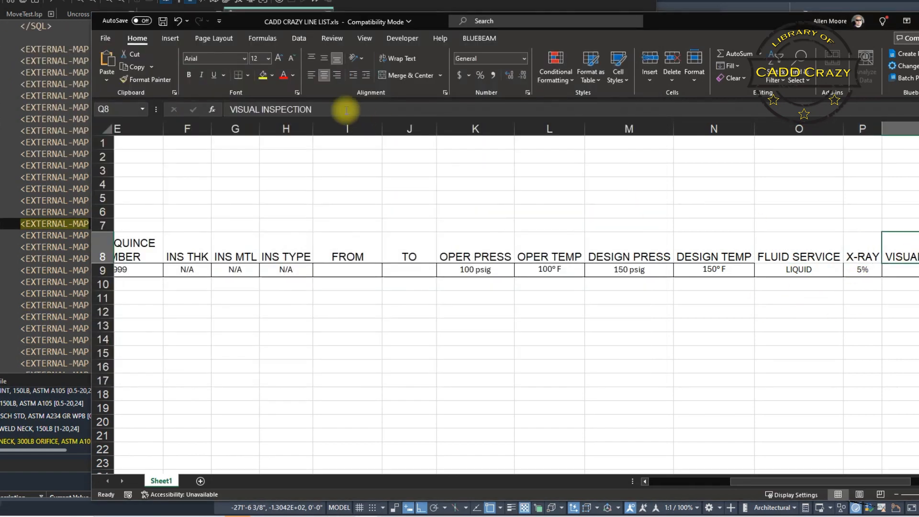
left_click_drag(349, 114, 168, 120)
left_click(24, 247)
left_click_drag(269, 235, 310, 235)
key("ctrl+v")
Copy the PAINT CODE header from cell R8 and use it as the ExternalName of ATTRIBUTE17
left_click(912, 264)
left_click_drag(776, 23, 526, 0)
left_click_drag(623, 457, 694, 457)
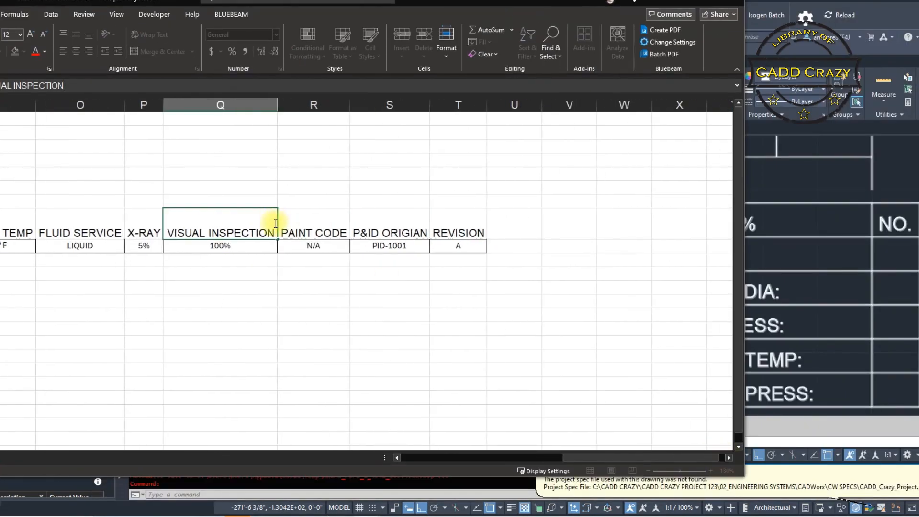
left_click(306, 222)
left_click(67, 86)
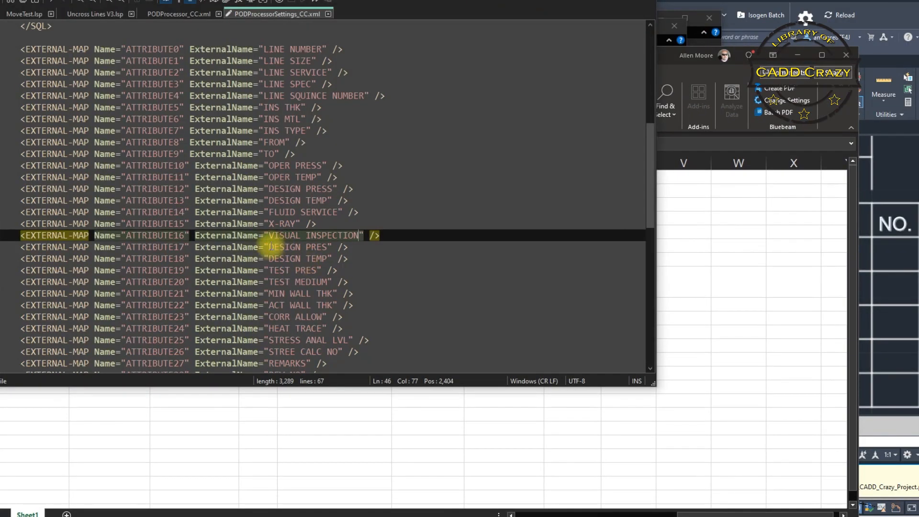
left_click_drag(271, 246, 308, 246)
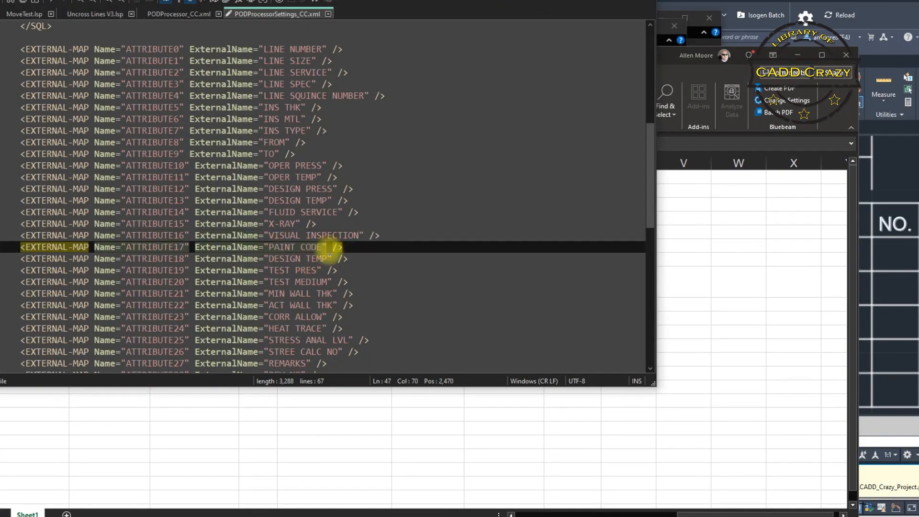
key("ctrl+v")
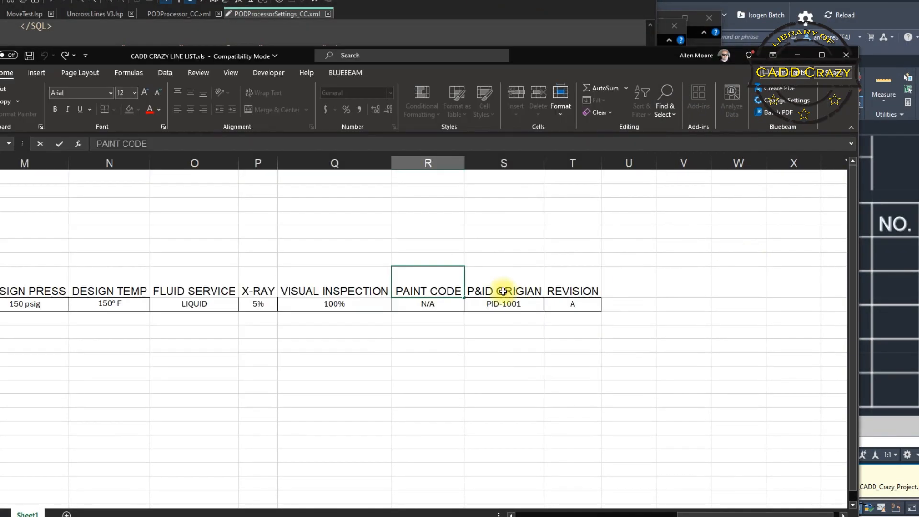
Copy the P&ID ORIGIAN header from cell S8 and use it as the ExternalName of ATTRIBUTE18
left_click(504, 287)
left_click(417, 23)
left_click_drag(271, 260, 322, 260)
key("ctrl+v")
Copy the REVISION header from cell T8 and use it as the ExternalName of ATTRIBUTE19
left_click(716, 276)
left_click(564, 289)
left_click_drag(144, 146, 80, 149)
key("ctrl+c")
left_click(344, 26)
left_click_drag(271, 271, 317, 271)
key("ctrl+v")
left_click(369, 260)
Delete the unused ATTRIBUTE20 to ATTRIBUTE28 mappings with a surplus blank line below them, and save PODProcessorSettings_CC.xml
scroll(364, 230, "down", 1)
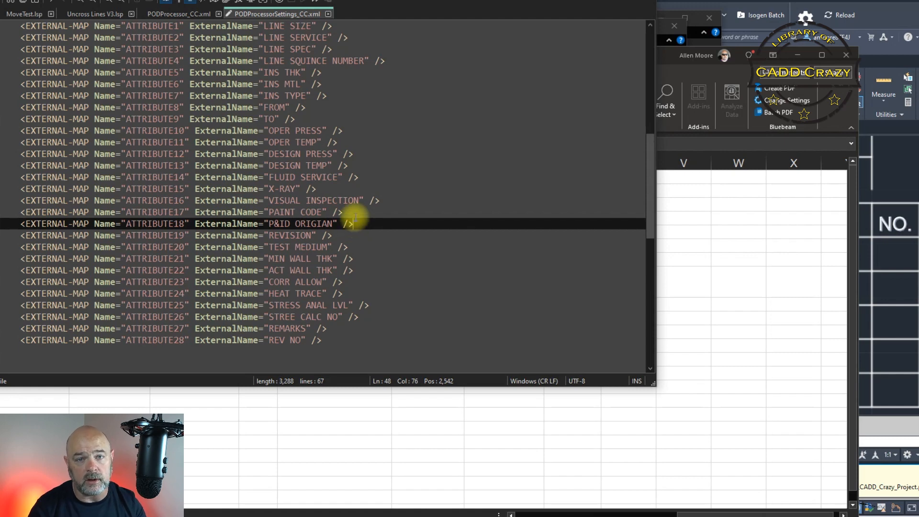
left_click(302, 246)
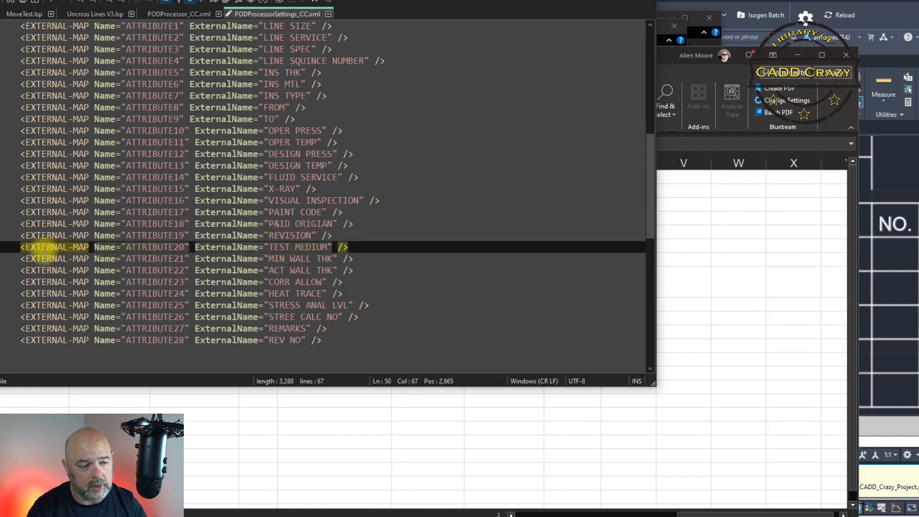
left_click_drag(17, 246, 357, 340)
key("Delete")
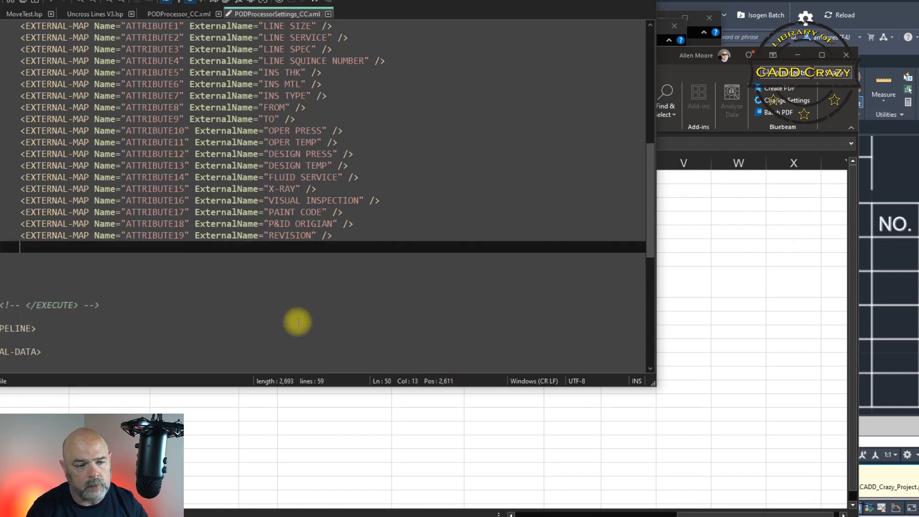
left_click(87, 280)
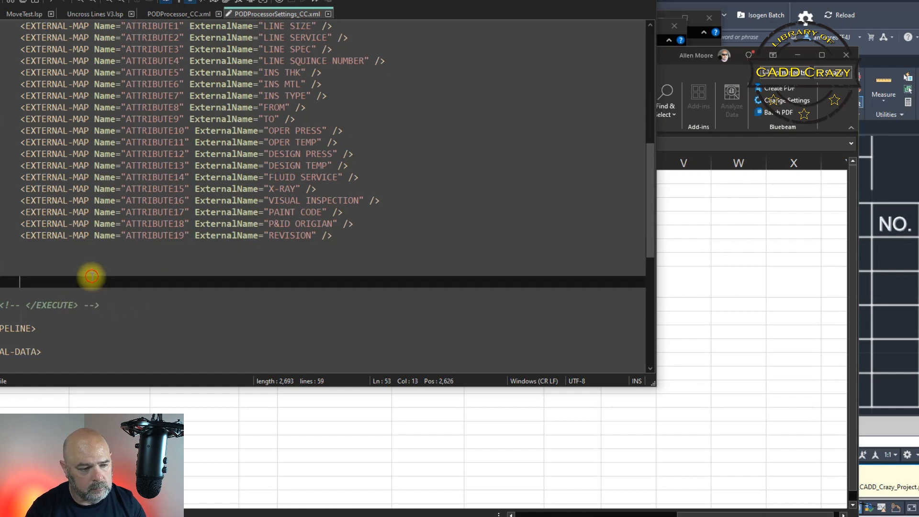
key("BackSpace")
key("BackSpace")
key("BackSpace")
key("BackSpace")
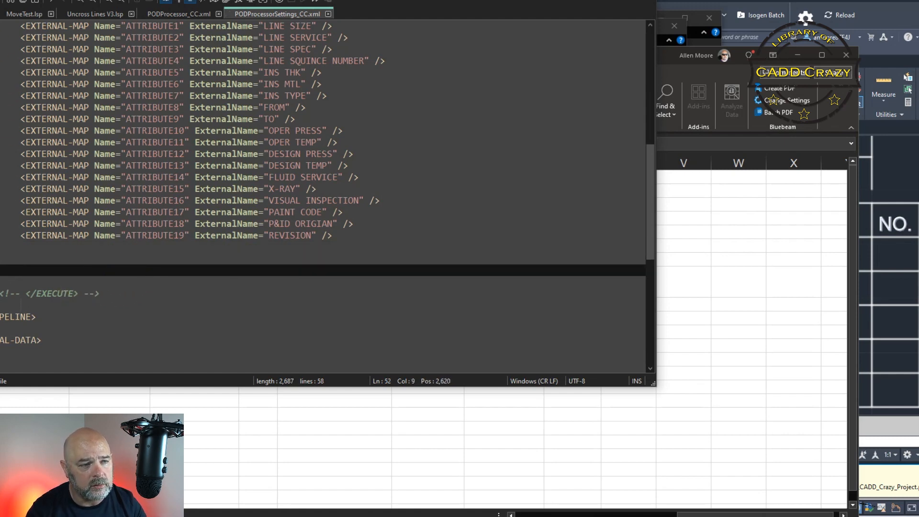
Check the settings file path in PODProcessor_CC.xml and return to the beginning of PODProcessorSettings_CC.xml
left_click(178, 14)
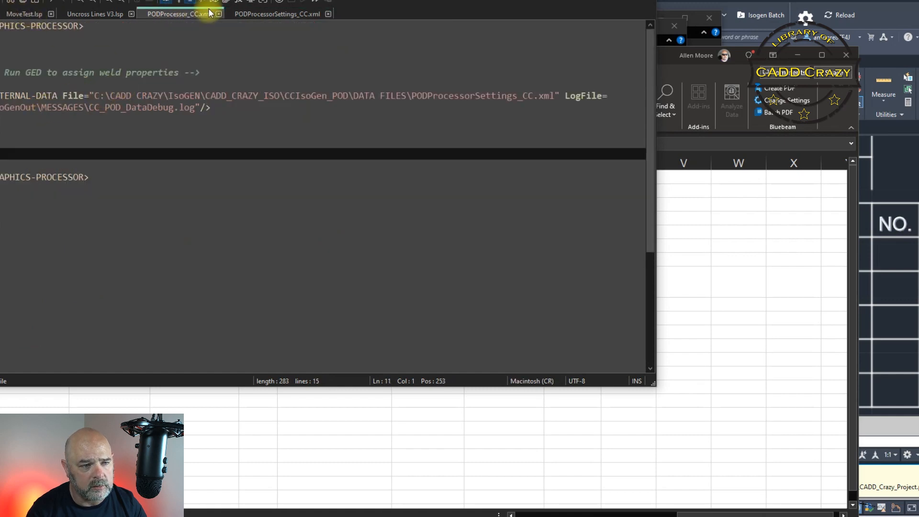
left_click(267, 15)
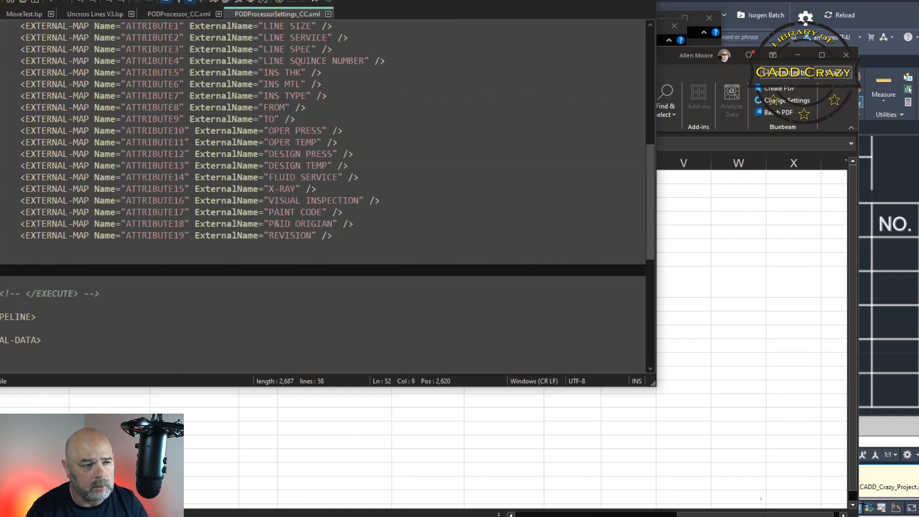
scroll(244, 184, "up", 10)
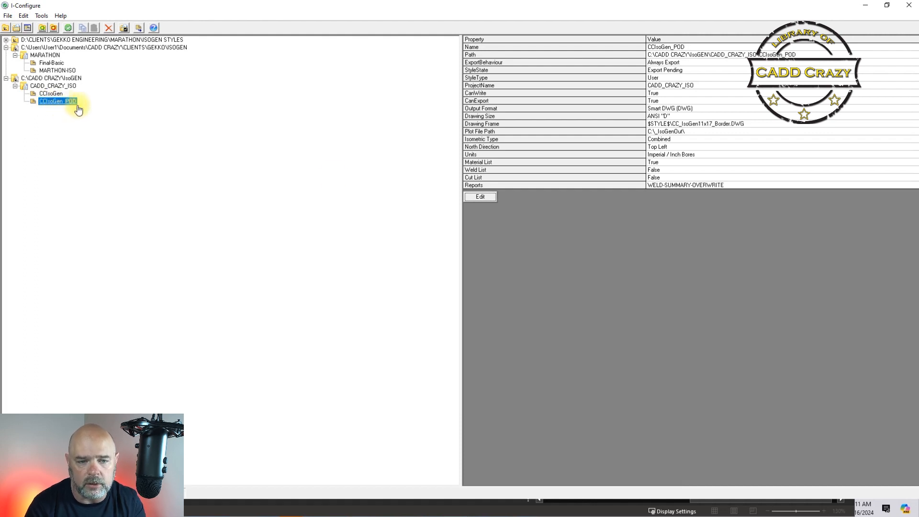
Switch to I-Configure and open the Pre and Post Processors settings of the CCIsoGen_POD style in a maximized configuration window
left_click(479, 197)
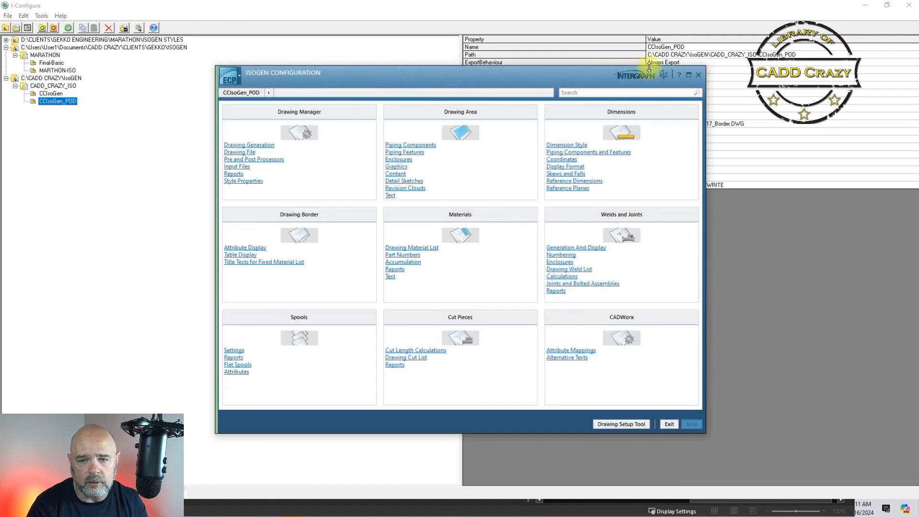
left_click(689, 74)
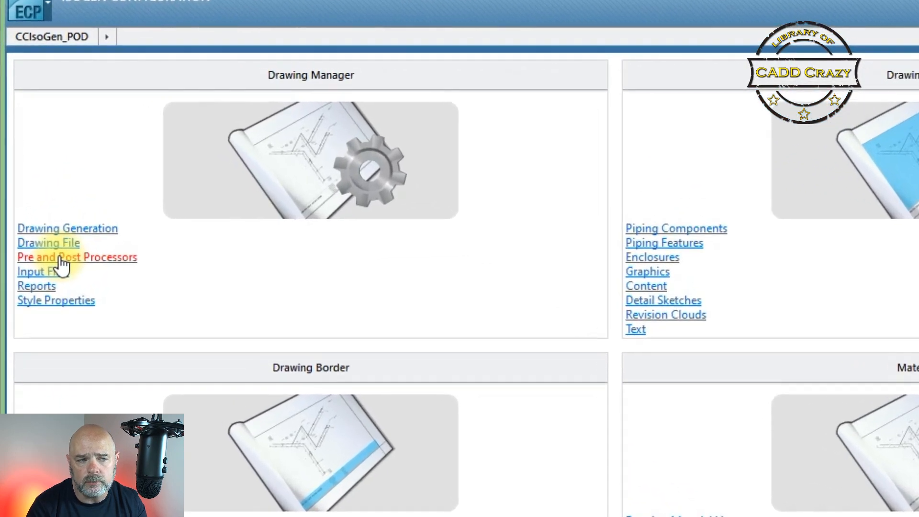
left_click(38, 167)
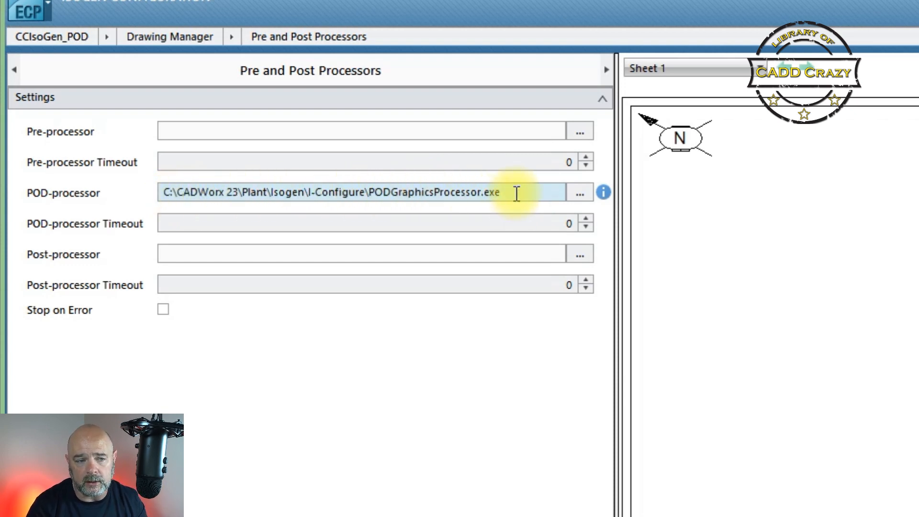
Choose PODGraphicsProcessor.exe from the CADWorx 23 Plant\Isogen\I-Configure folder as the style's POD-processor
left_click(581, 194)
scroll(349, 367, "down", 12)
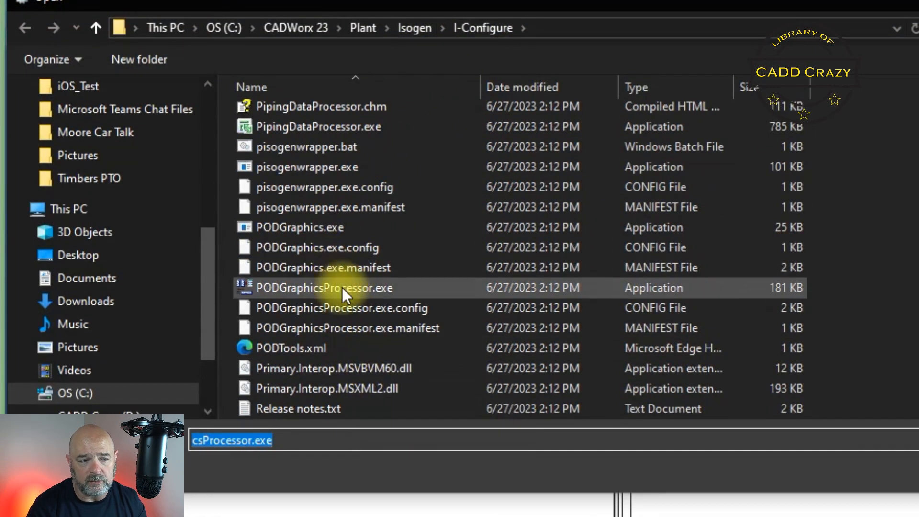
key("Return")
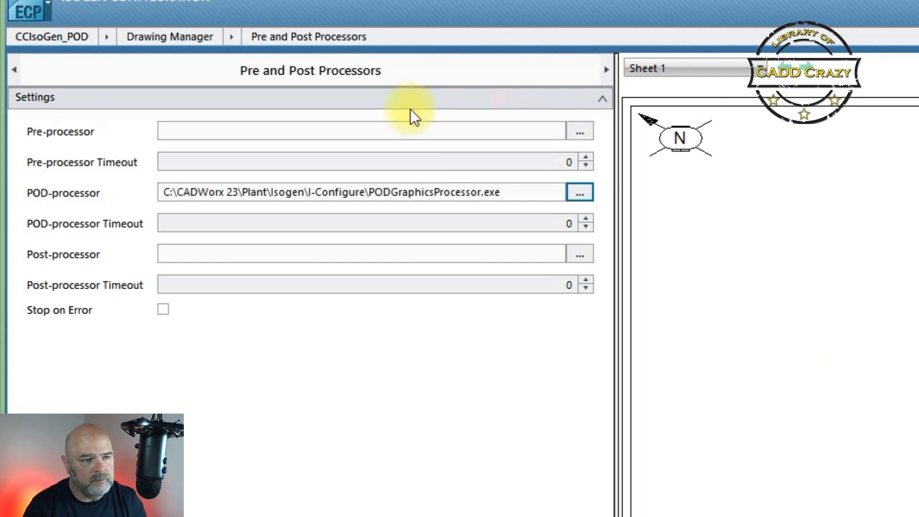
Open the style's Input Files settings and check the PODGRAPHICS-CONFIG-FILE entry and the Pipeline Attributes section
left_click(61, 39)
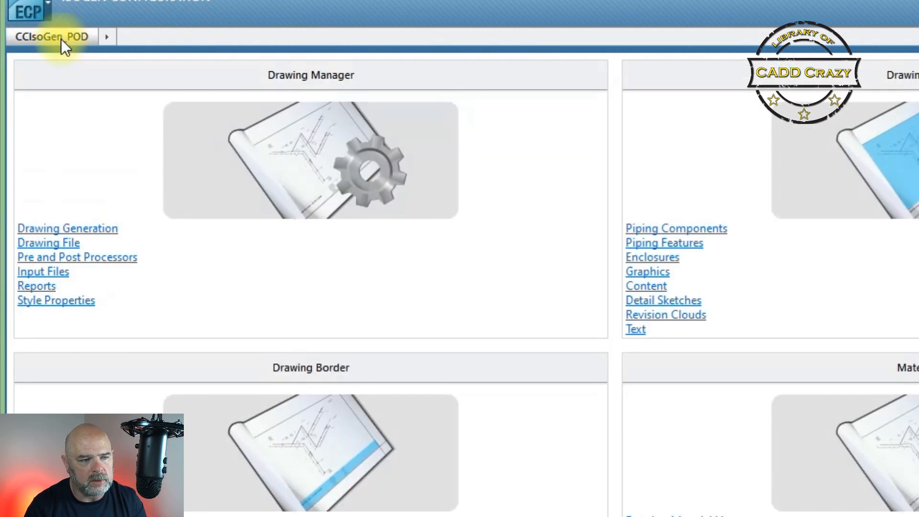
left_click(56, 276)
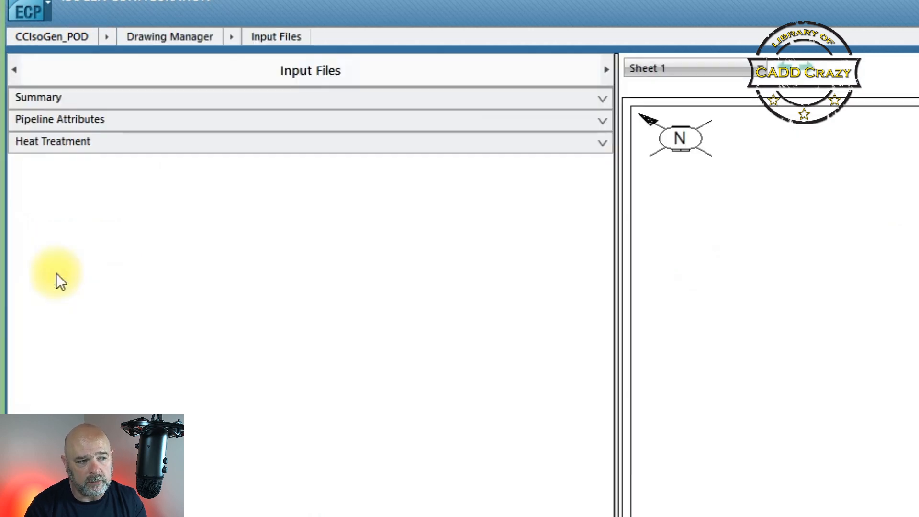
left_click(160, 101)
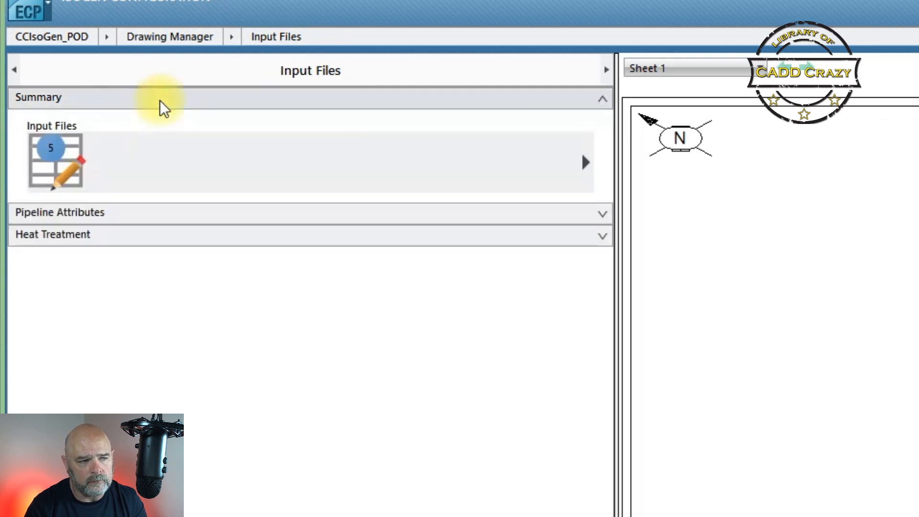
left_click(531, 185)
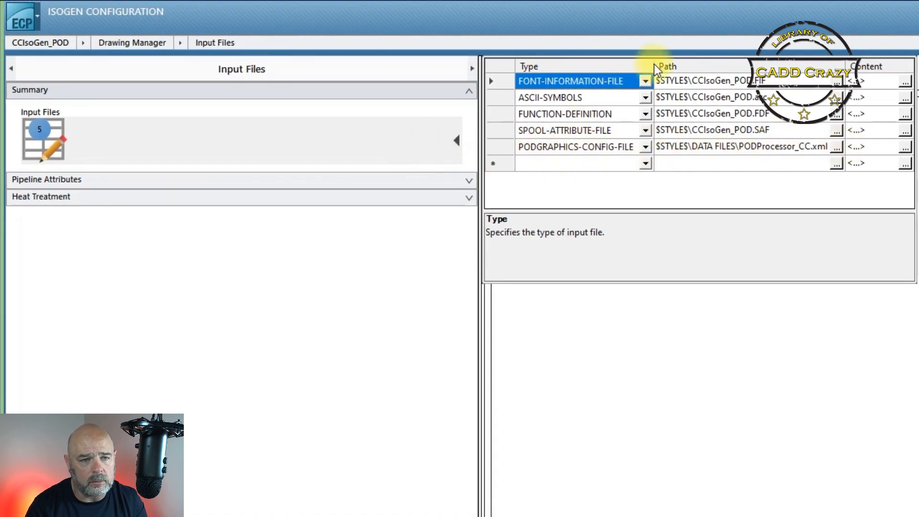
left_click(647, 147)
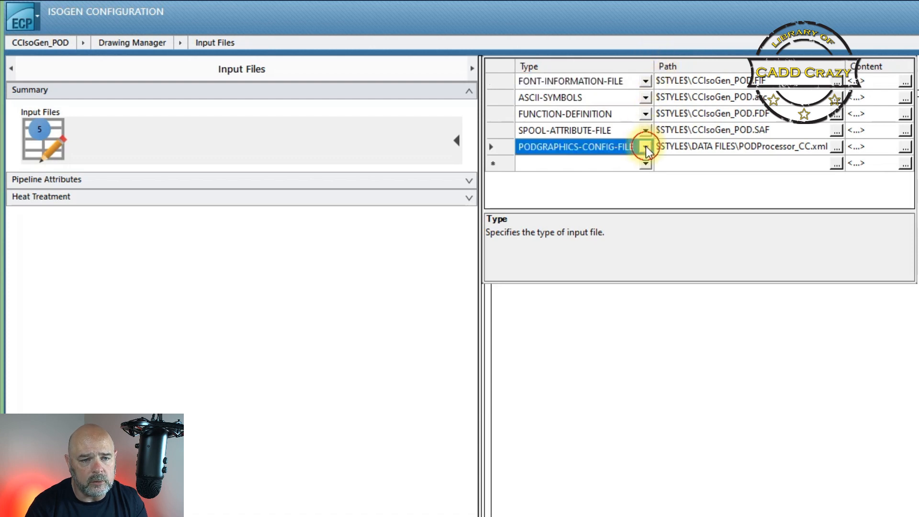
left_click(645, 149)
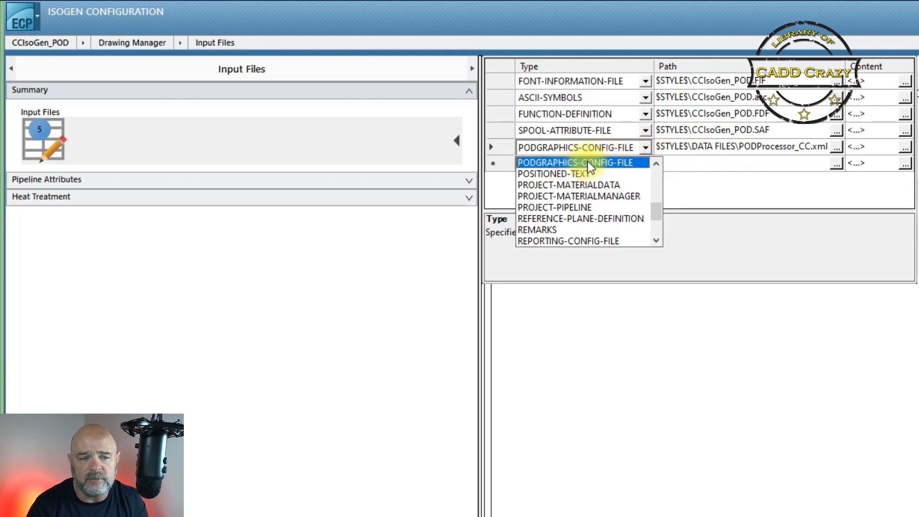
left_click(726, 159)
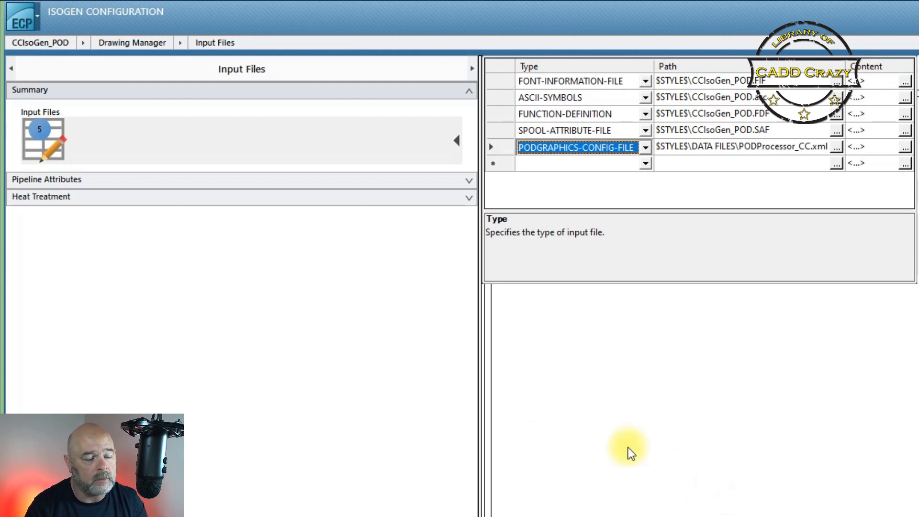
left_click(65, 180)
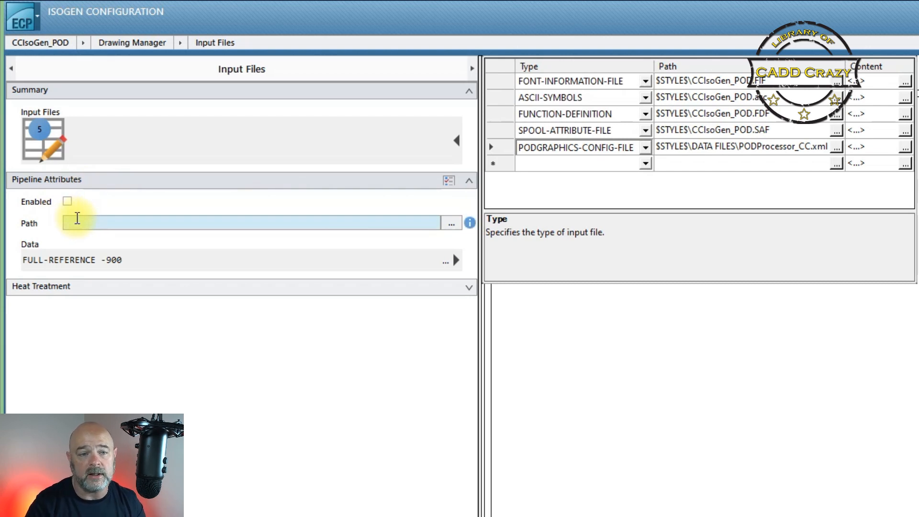
Open the Backing Sheet Data of the Drawing Border's Attribute Display, widening the ISOGEN Attributes column and the settings pane
left_click(28, 41)
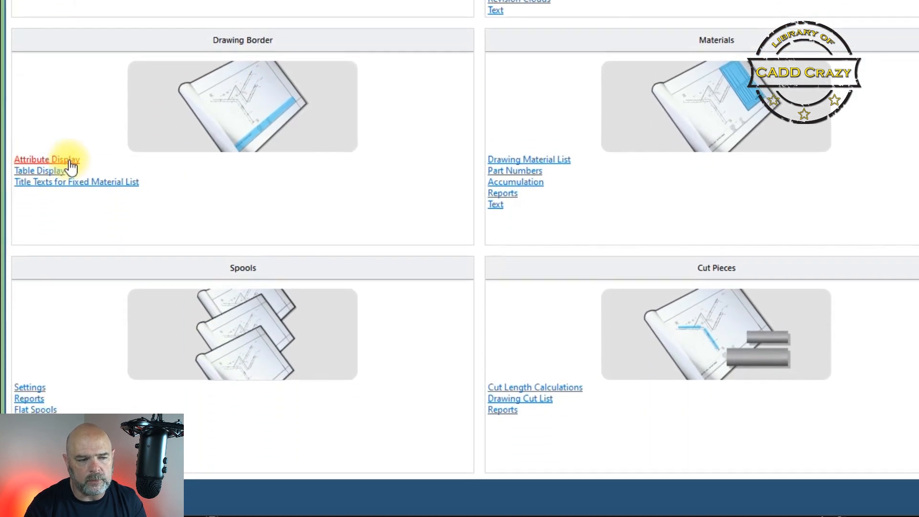
left_click(68, 160)
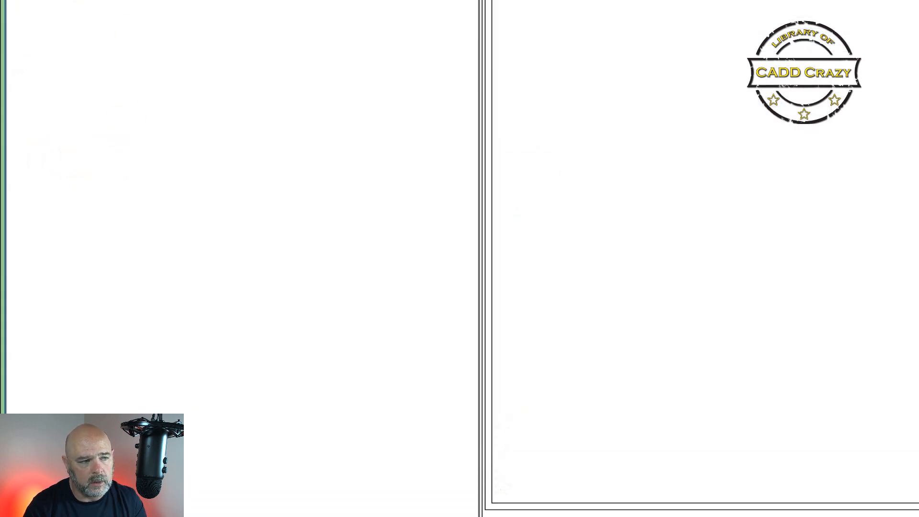
left_click(81, 55)
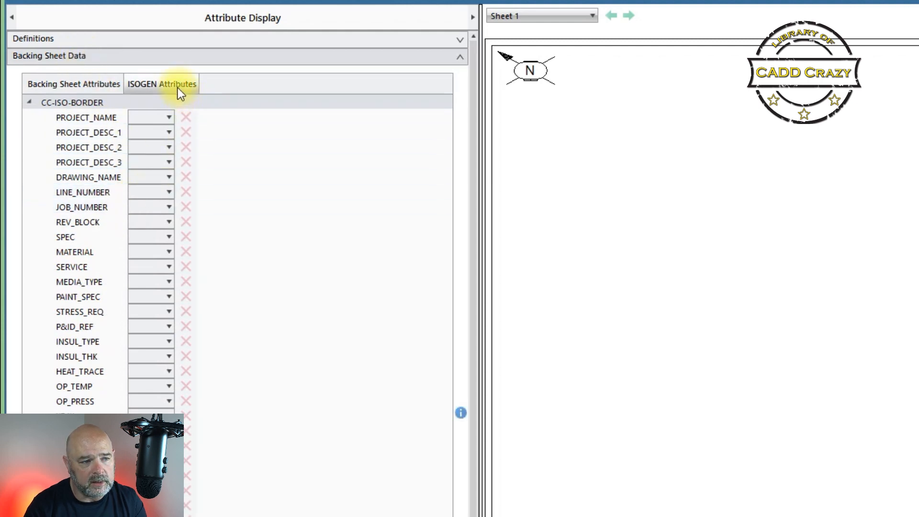
left_click_drag(196, 82, 244, 82)
left_click_drag(127, 80, 170, 83)
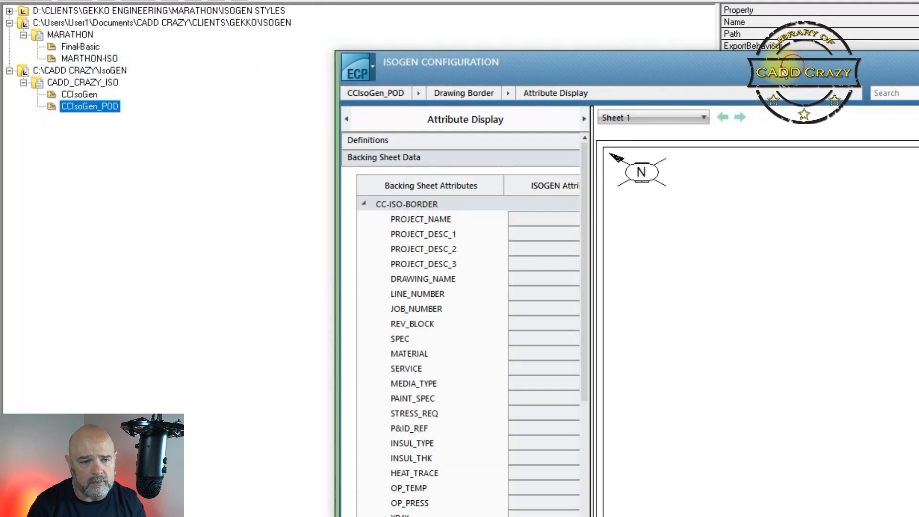
left_click_drag(787, 64, 497, 0)
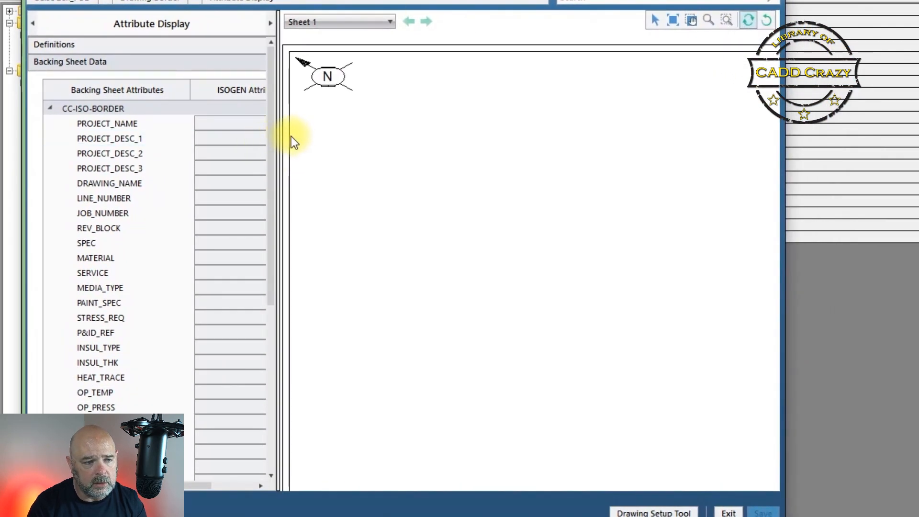
left_click_drag(277, 129, 414, 129)
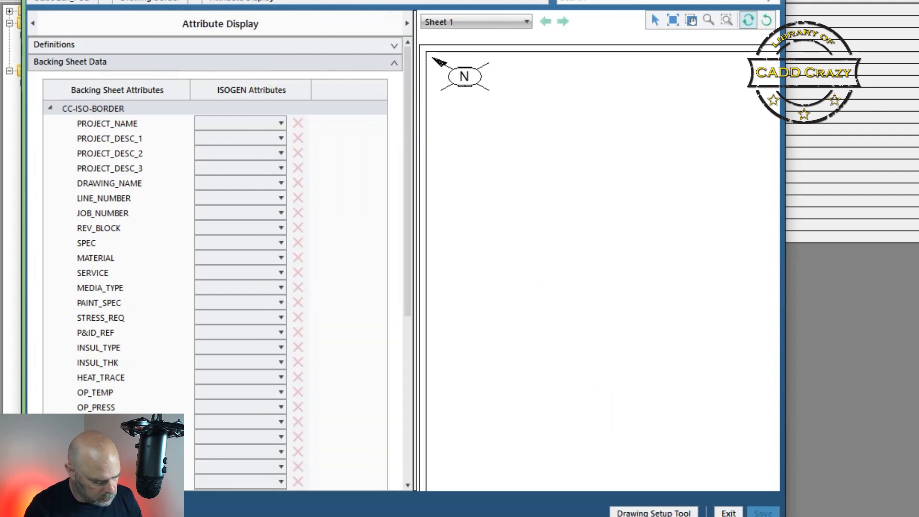
Switch to Notepad++ and show the EXTERNAL-MAP lines of PODProcessorSettings_CC.xml beside the Isogen configuration
key("alt+Tab")
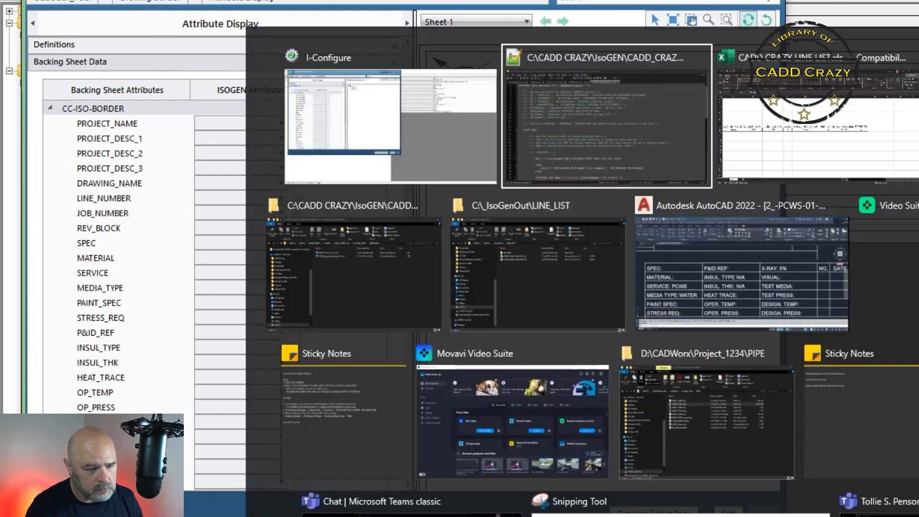
left_click(677, 142)
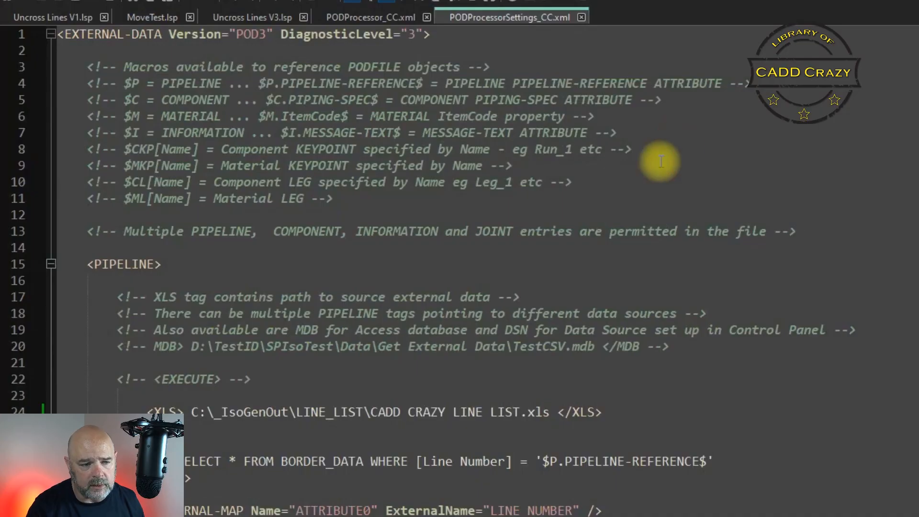
scroll(431, 229, "down", 7)
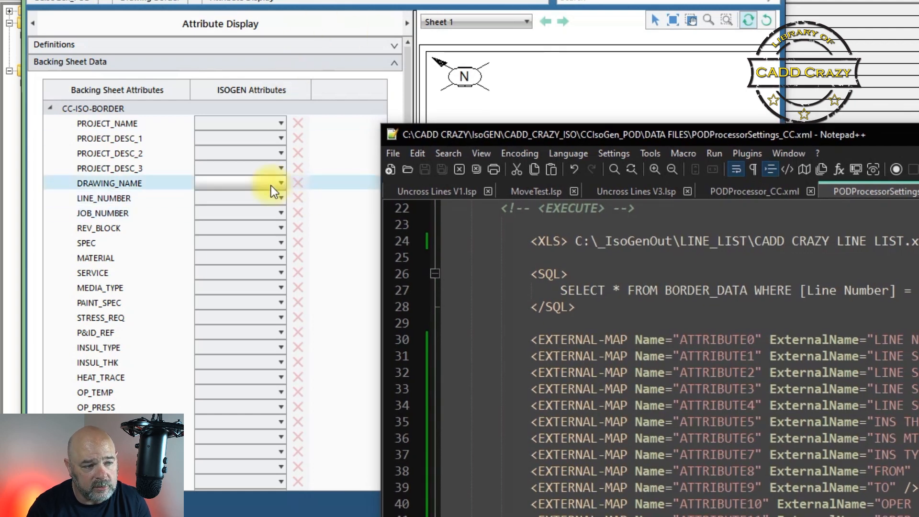
Map the LINE_NUMBER backing sheet attribute to Pipeline Reference
left_click(277, 199)
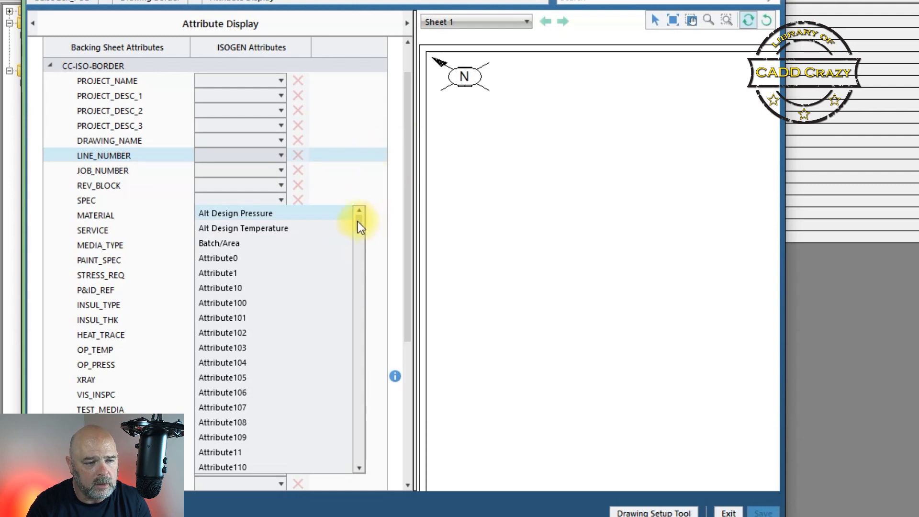
left_click_drag(358, 223, 362, 437)
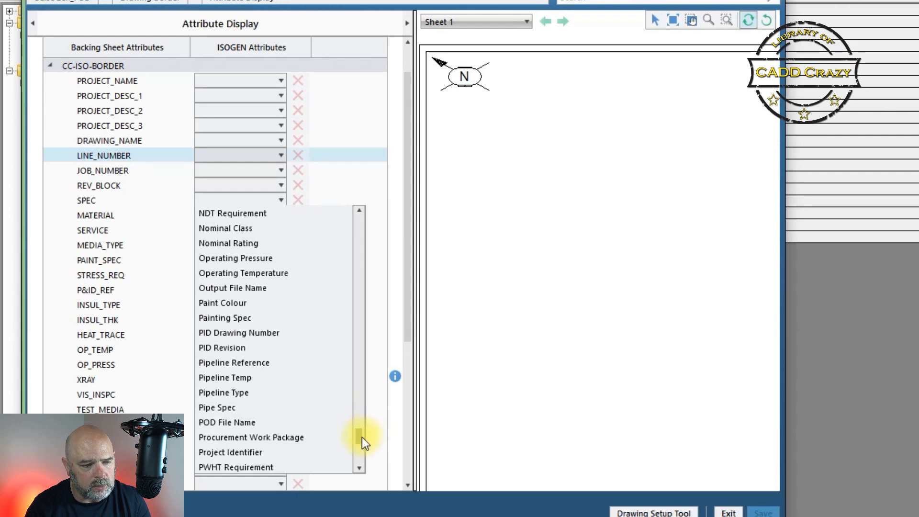
left_click(217, 363)
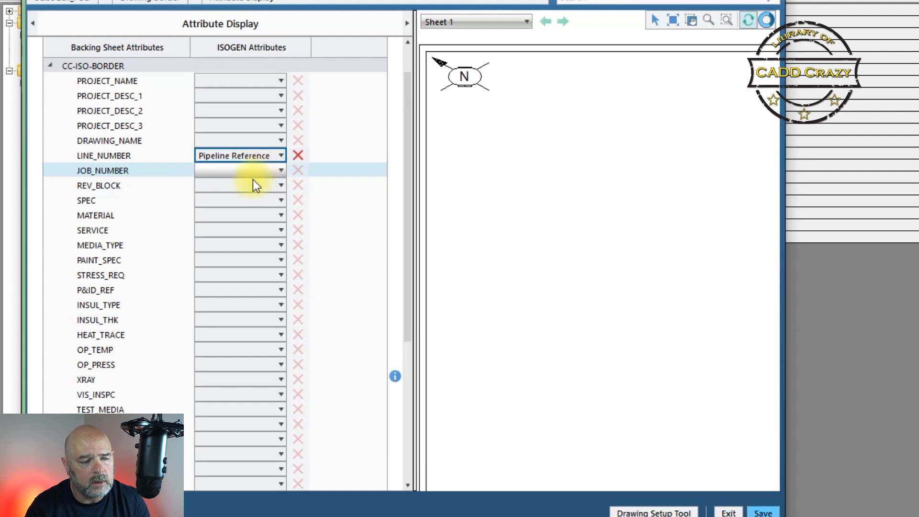
Bring PODProcessorSettings_CC.xml back into view and place its window beside the Isogen configuration for reference
left_click(280, 201)
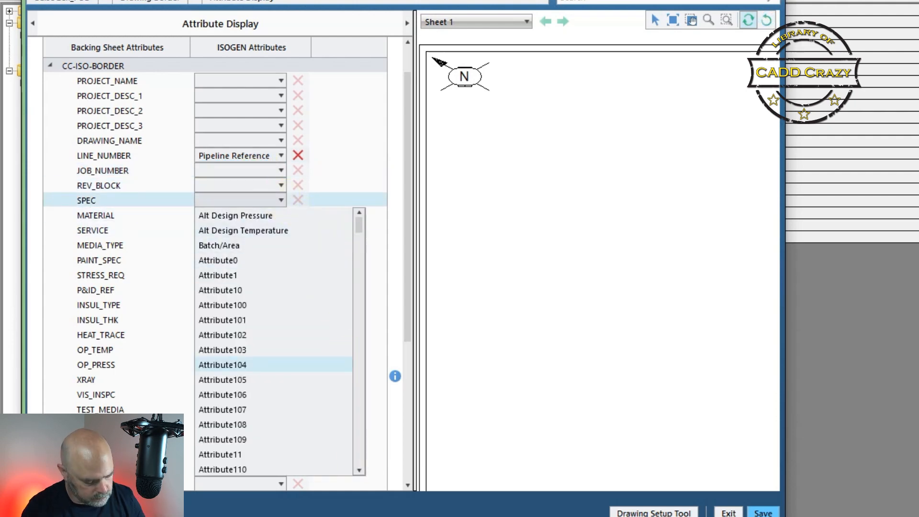
key("super+Tab")
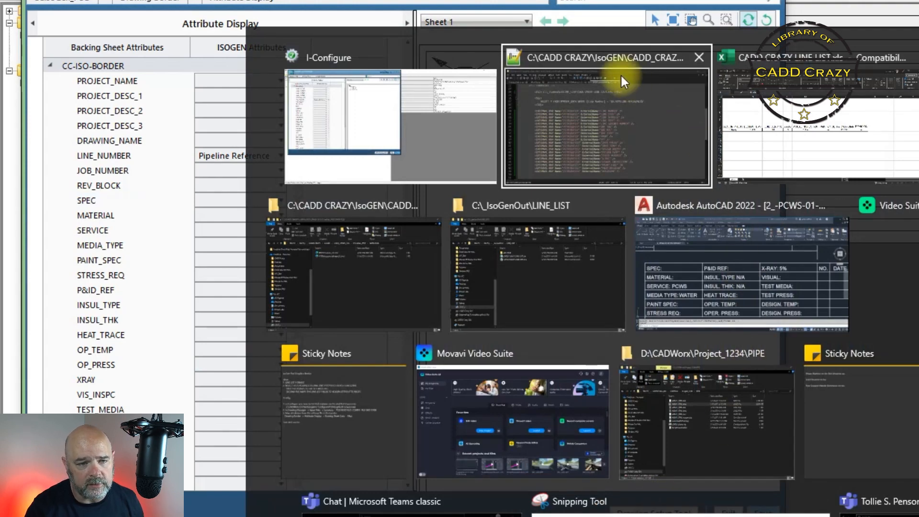
left_click(620, 108)
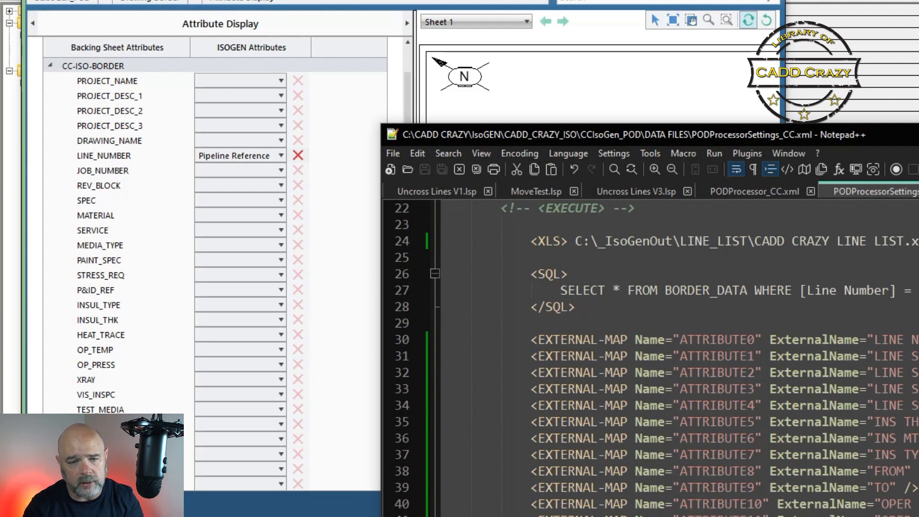
mouse_move(910, 135)
left_mouse_down()
mouse_move(205, 92)
mouse_move(13, 41)
mouse_move(0, 7)
left_mouse_up()
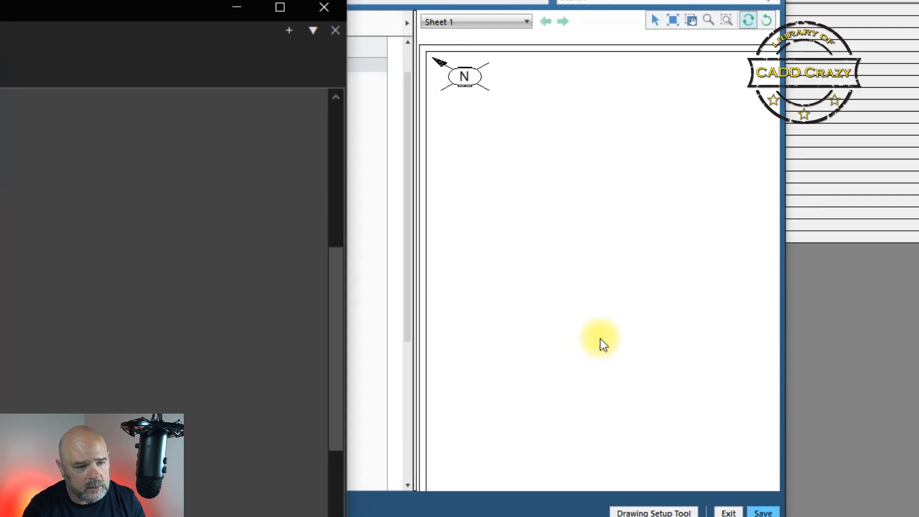
left_click(570, 354)
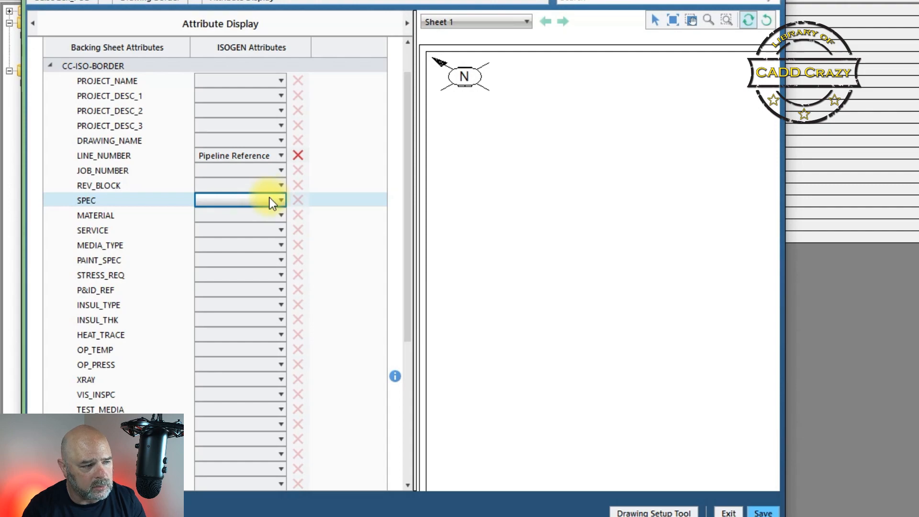
left_click_drag(0, 8, 918, 32)
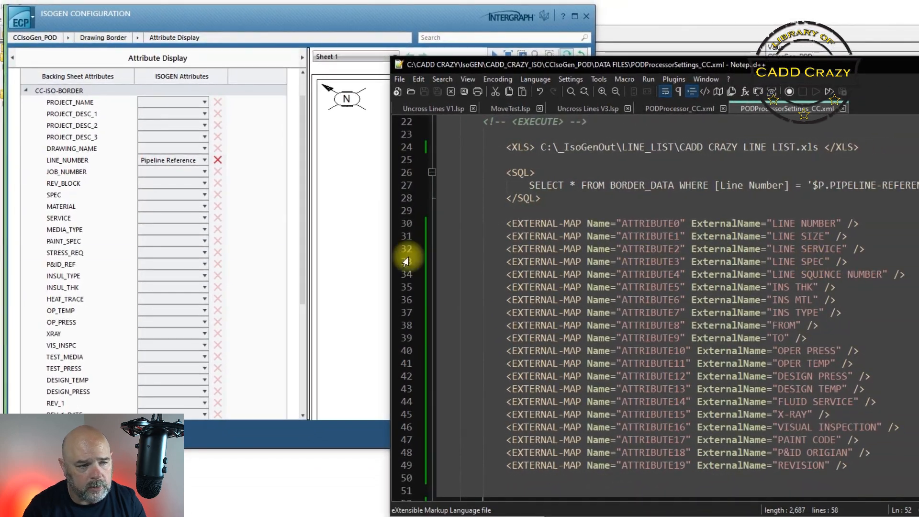
Map the SPEC backing sheet attribute to Attribute3
left_click(201, 194)
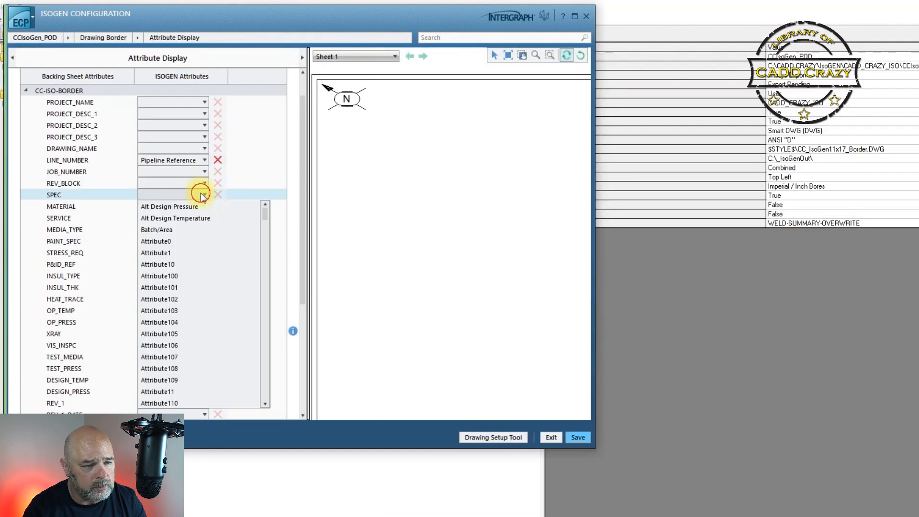
left_click_drag(264, 217, 259, 303)
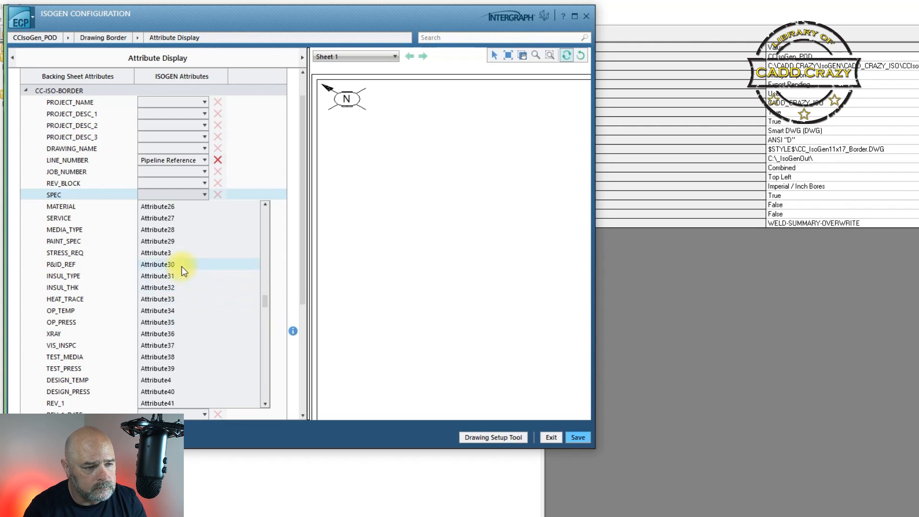
left_click(174, 255)
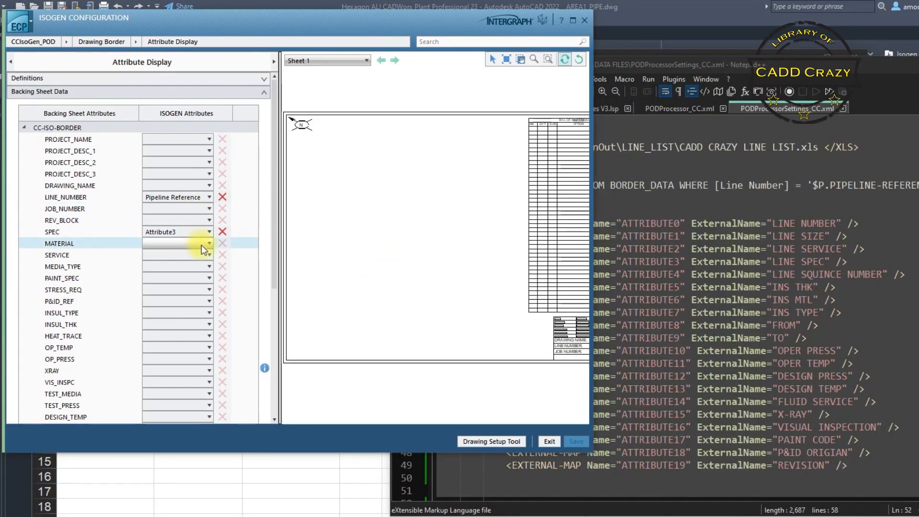
Map the SERVICE backing sheet attribute to Attribute2 and MEDIA_TYPE to Attribute14
left_click(193, 256)
scroll(200, 413, "down", 20)
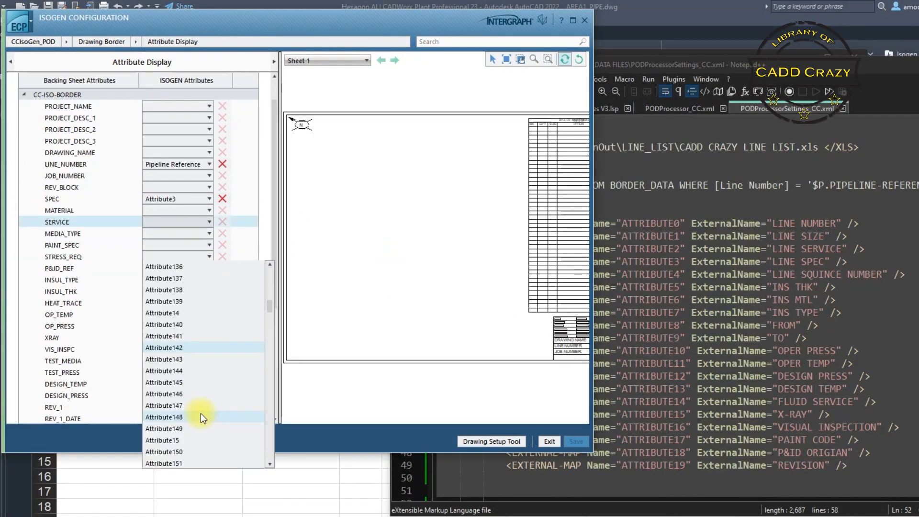
left_click(200, 348)
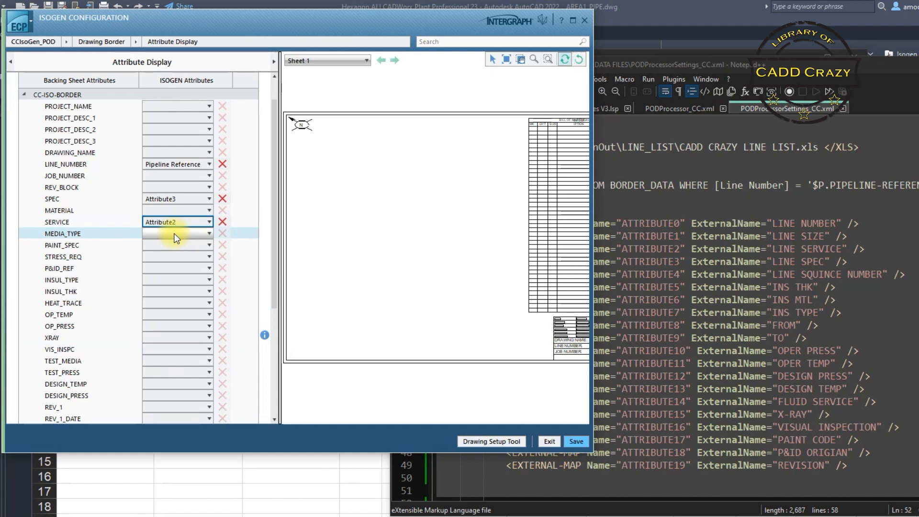
left_click(177, 238)
scroll(181, 359, "down", 3)
left_click(182, 379)
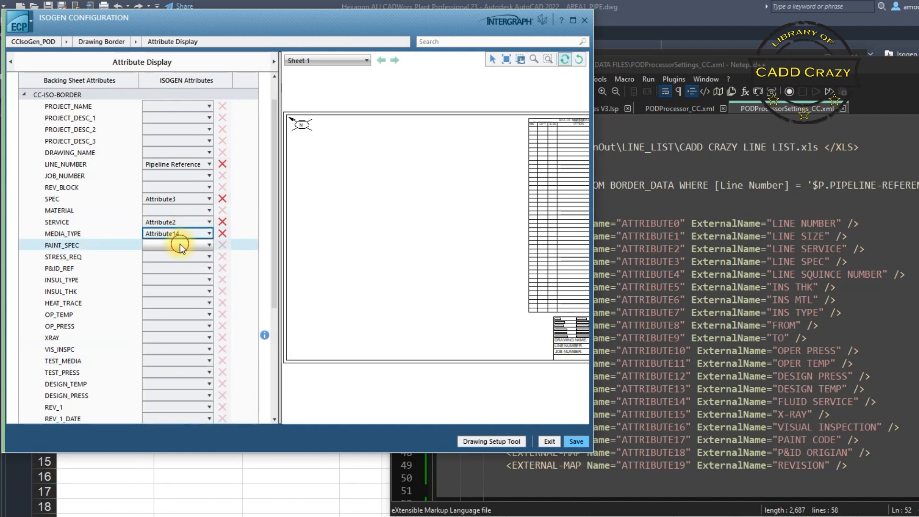
Map the PAINT_SPEC backing sheet attribute to Attribute17 and P&ID_REF to Attribute18
left_click(181, 243)
left_click(194, 353)
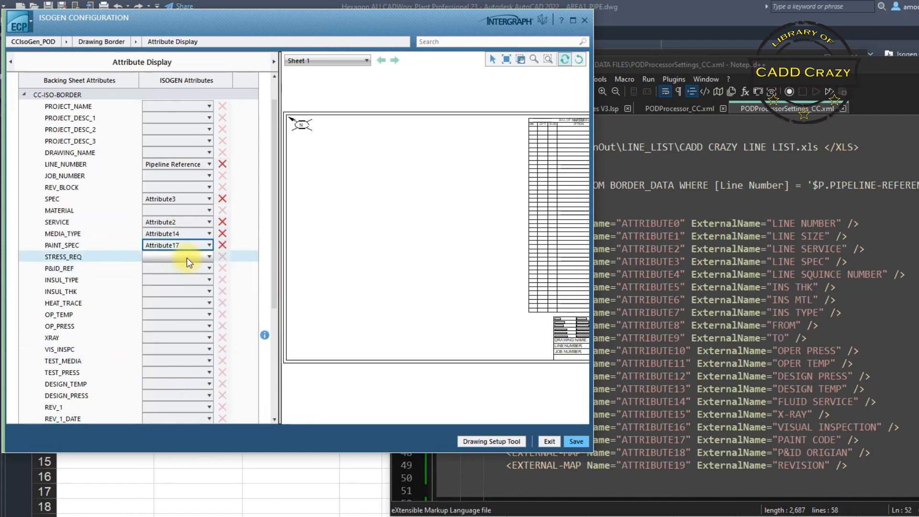
left_click(189, 268)
left_click(177, 371)
Map the INSUL_TYPE backing sheet attribute to Attribute7 and INSUL_THK to Attribute5
left_click_drag(269, 289, 280, 410)
left_click(198, 279)
left_click(178, 349)
left_click(203, 290)
left_click_drag(270, 310, 271, 329)
left_click(259, 410)
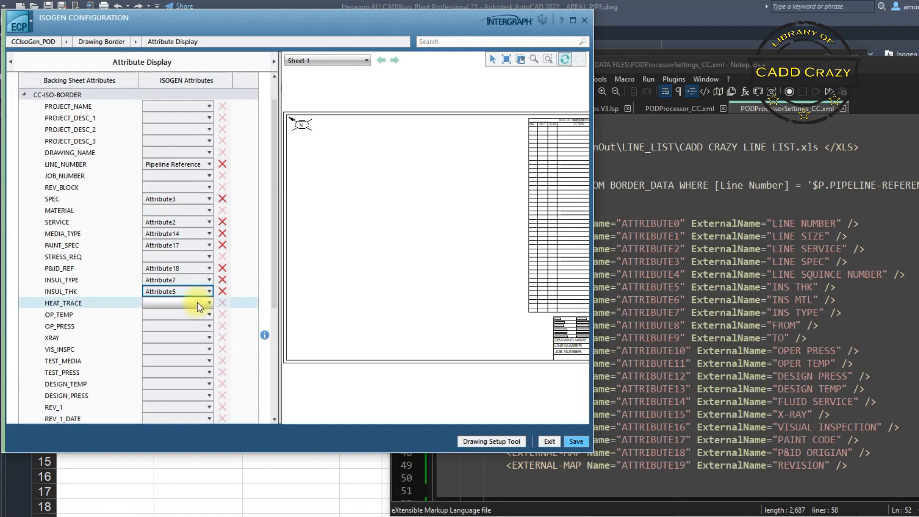
Map the OP_TEMP backing sheet attribute to Attribute11 and OP_PRESS to Attribute10
left_click(189, 315)
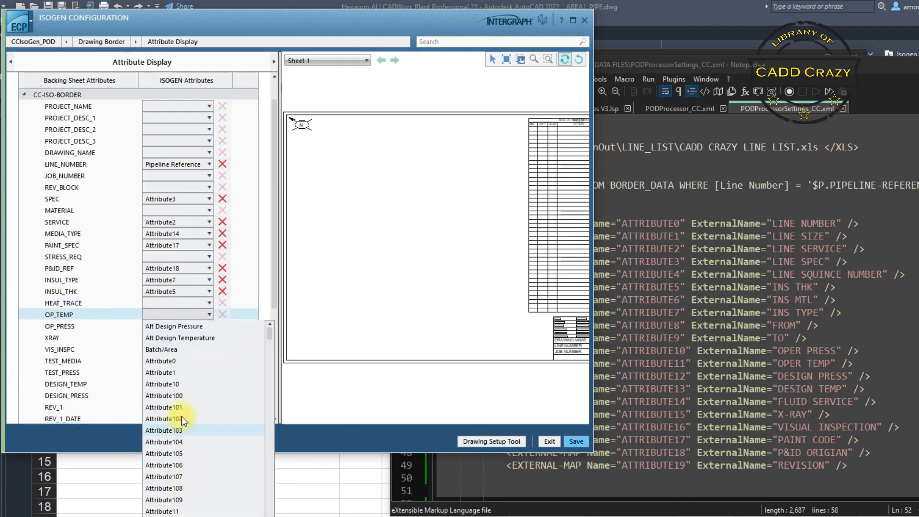
left_click(173, 385)
left_click(198, 316)
left_click(170, 511)
left_click(182, 327)
left_click(172, 396)
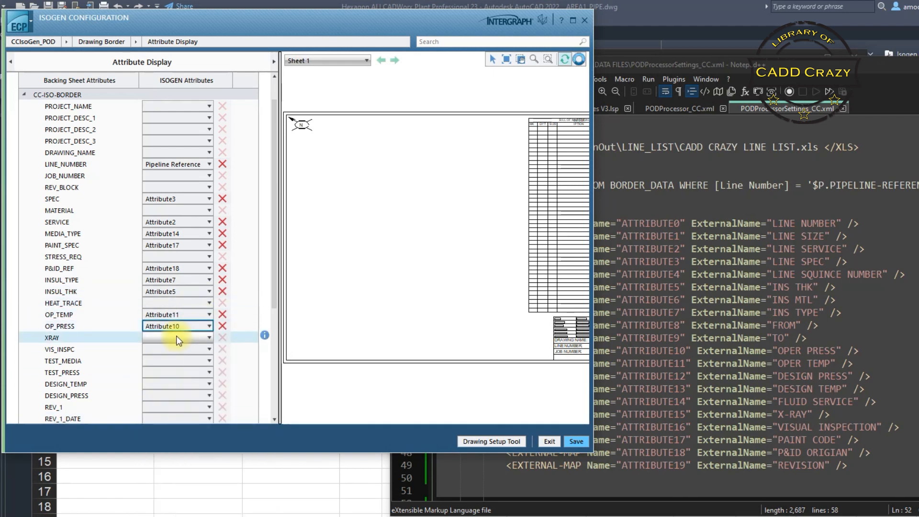
Map the XRAY backing sheet attribute to Attribute15 and VIS_INSPC to Attribute16
left_click(176, 336)
scroll(253, 366, "down", 5)
left_click(181, 349)
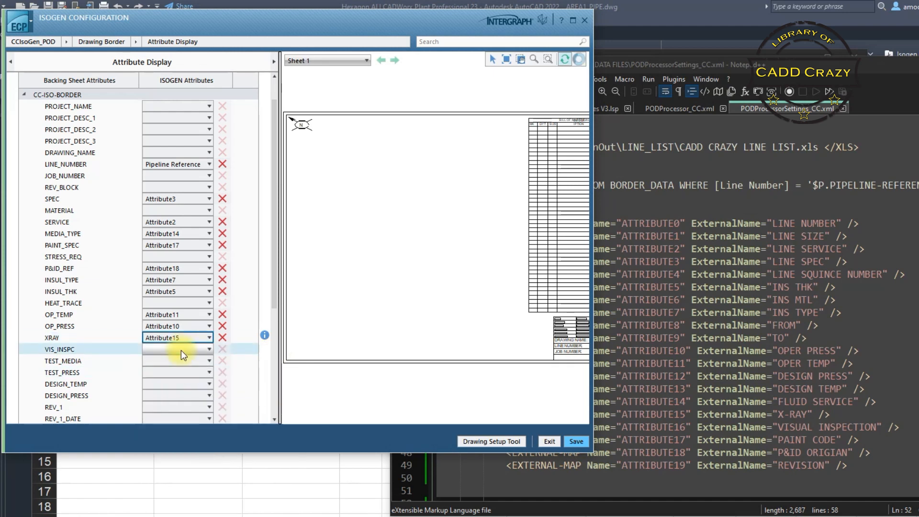
left_click(181, 350)
scroll(270, 371, "down", 5)
left_click(187, 383)
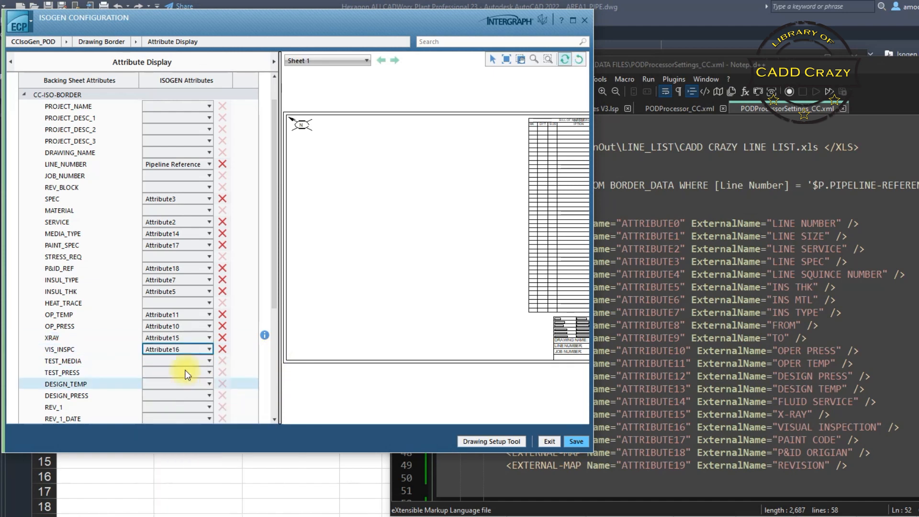
Map the DESIGN_TEMP backing sheet attribute to Attribute13 and DESIGN_PRESS to Attribute12
left_click(175, 382)
scroll(265, 416, "down", 3)
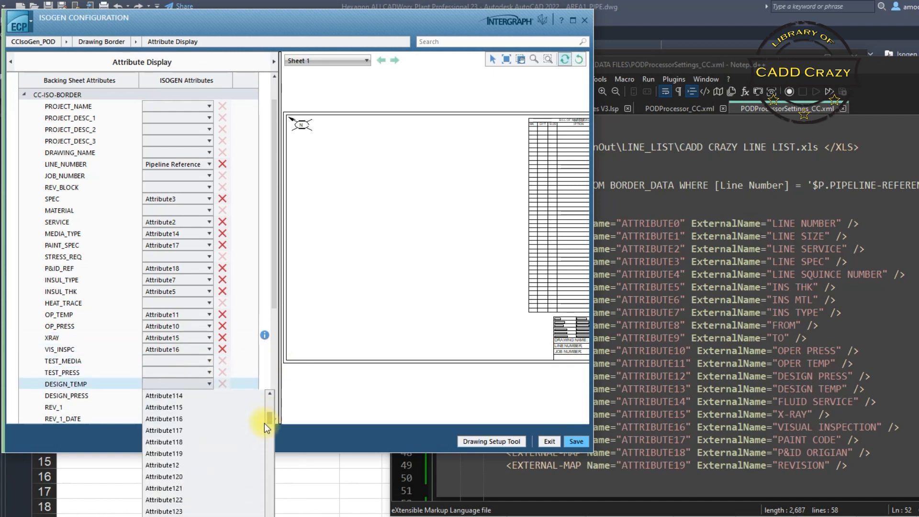
scroll(265, 417, "down", 6)
left_click(191, 428)
left_click(191, 395)
scroll(209, 488, "down", 5)
left_click(187, 431)
Map the REV_BLOCK backing sheet attribute to Attribute19, and save and exit the Isogen configuration
scroll(178, 378, "down", 5)
scroll(186, 335, "up", 4)
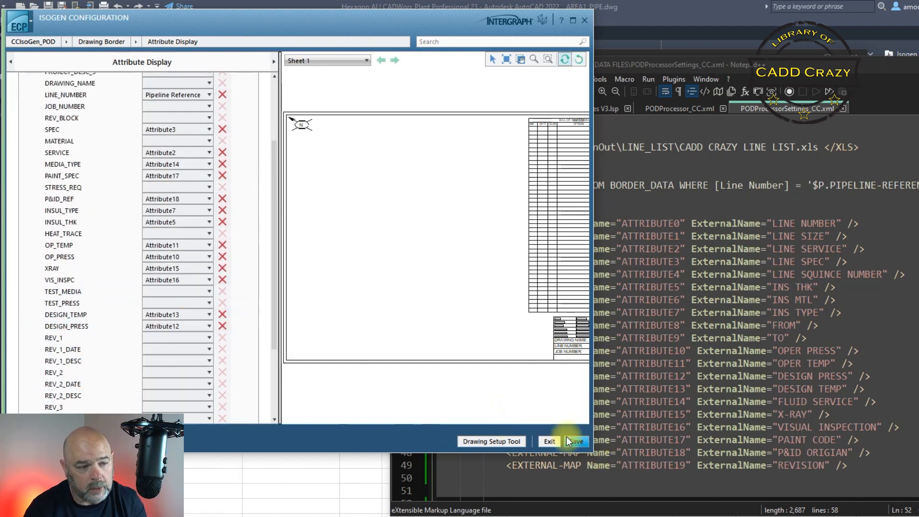
scroll(210, 303, "up", 2)
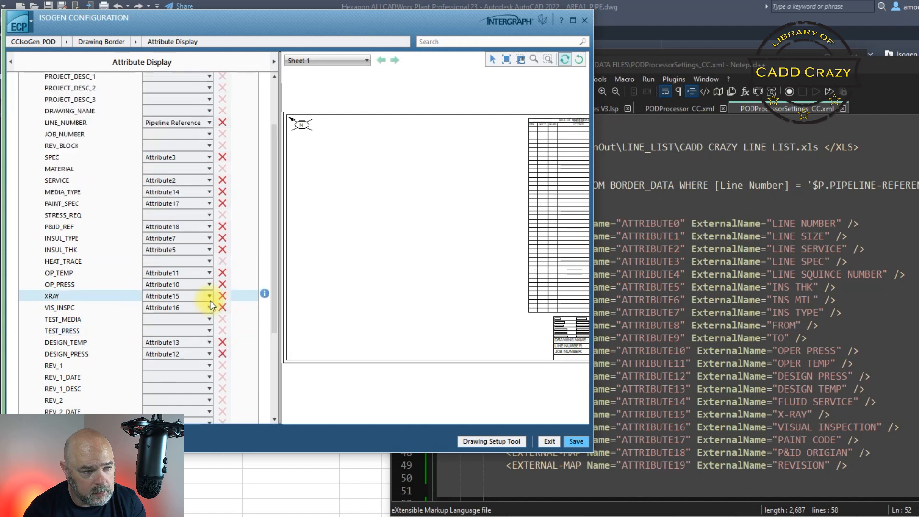
scroll(211, 303, "up", 2)
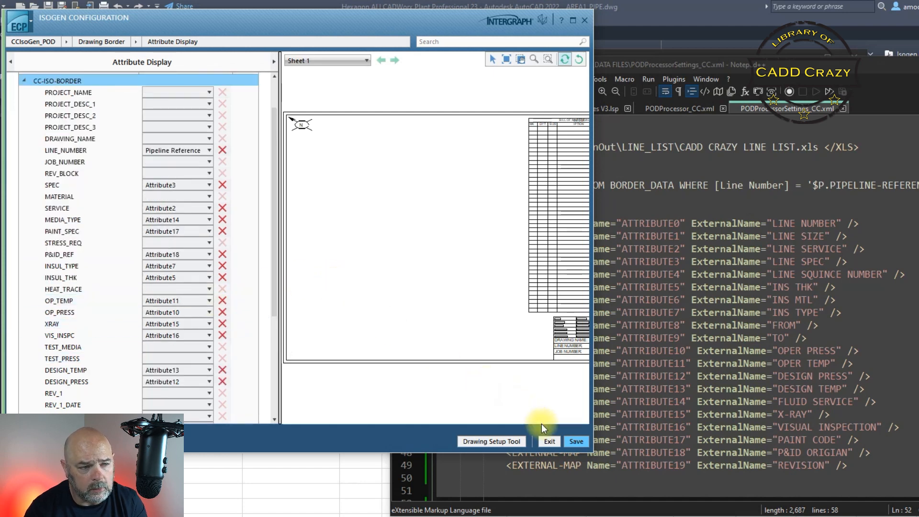
left_click(203, 174)
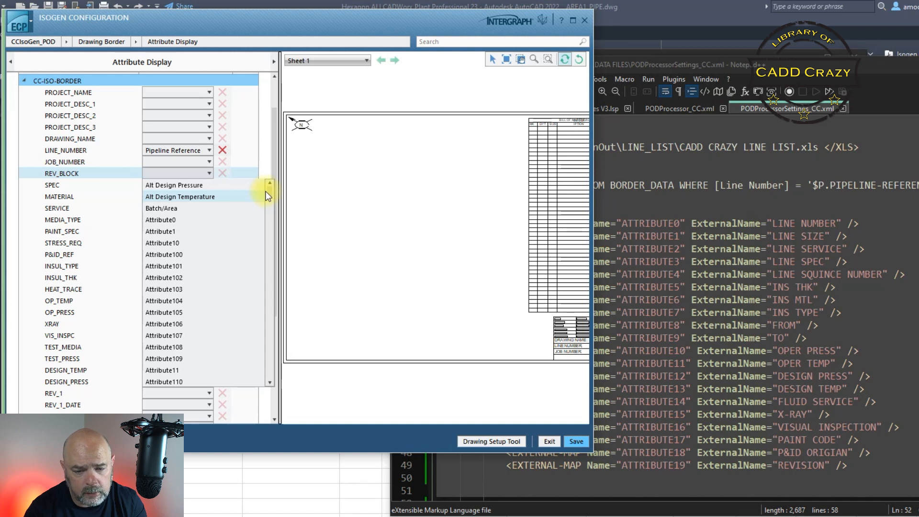
left_click_drag(268, 193, 271, 257)
left_click(165, 312)
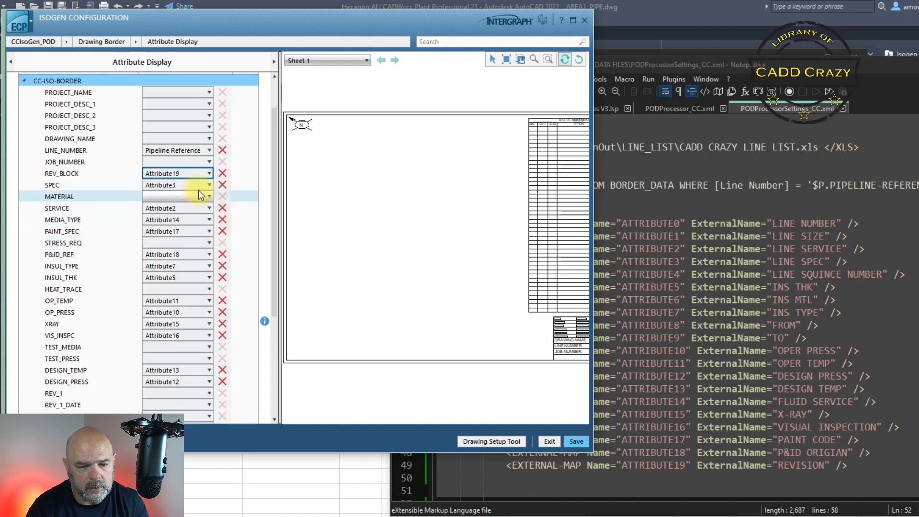
left_click(576, 440)
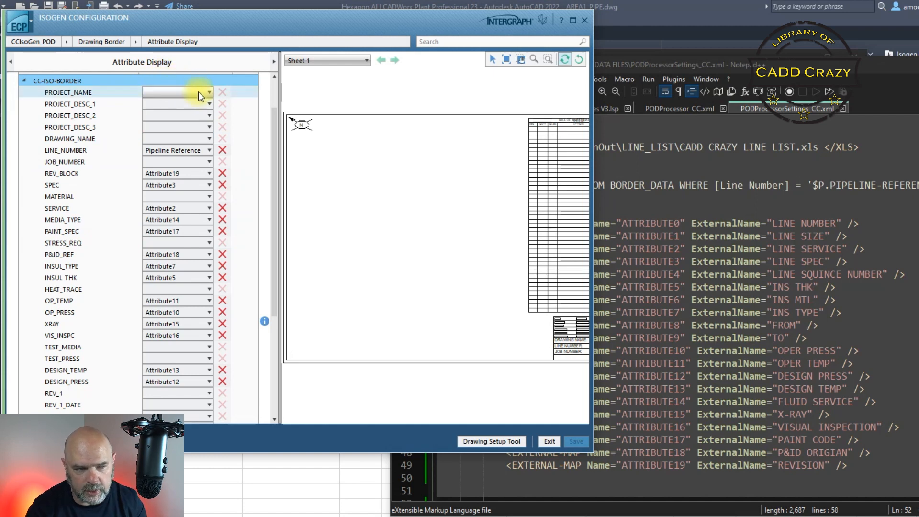
left_click(551, 443)
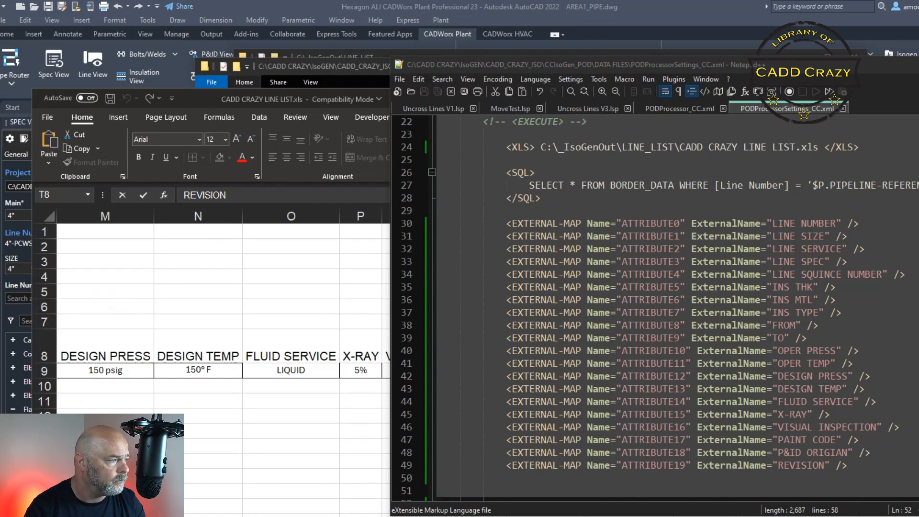
Export the CCIsoGen_POD style from I-Configure to its style folder
left_click_drag(0, 148, 128, 0)
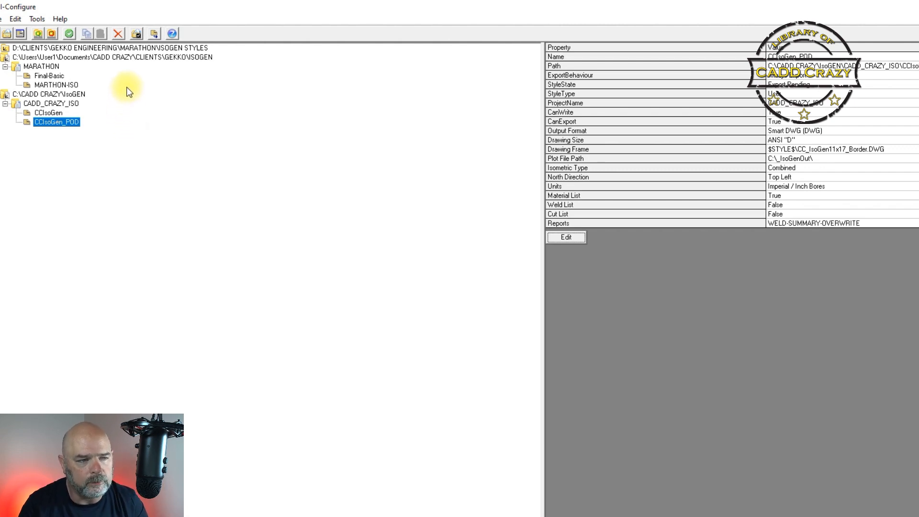
left_click(153, 35)
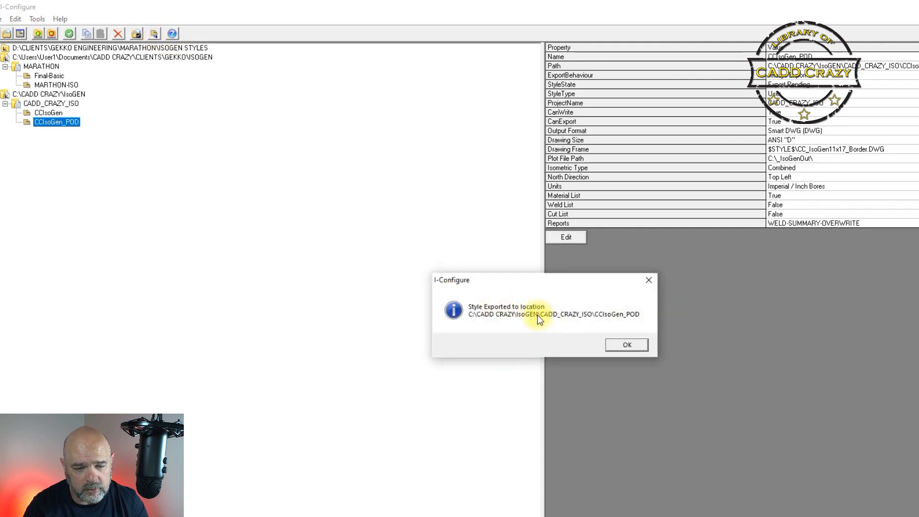
left_click(628, 346)
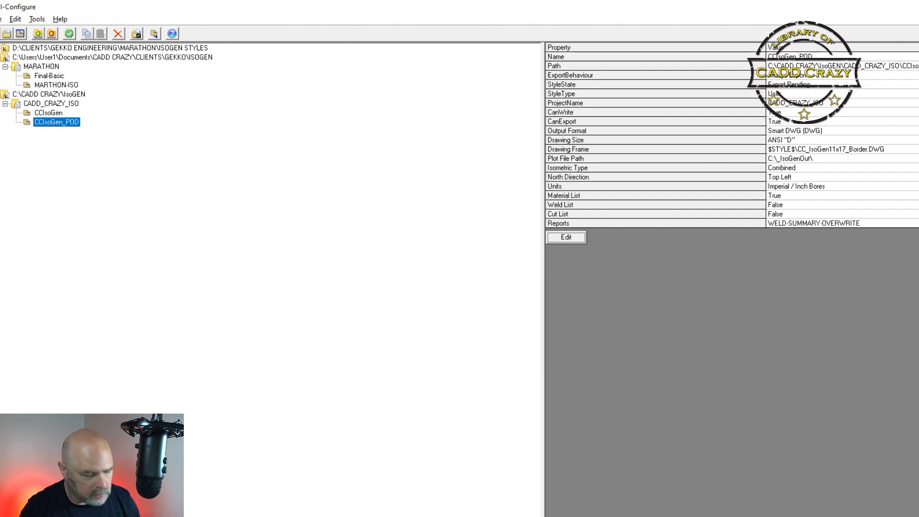
Switch to File Explorer and open the CCIsoGen_POD folder to examine the exported style files
key("super+Tab")
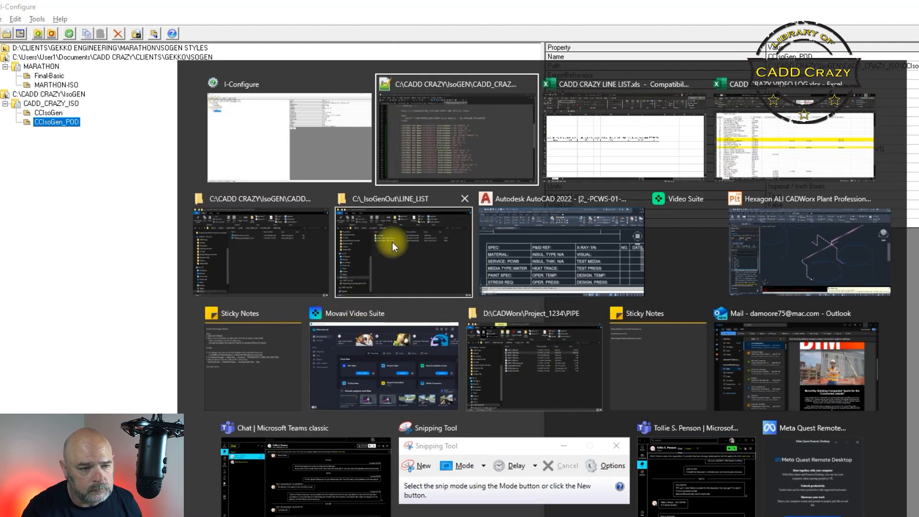
left_click(258, 253)
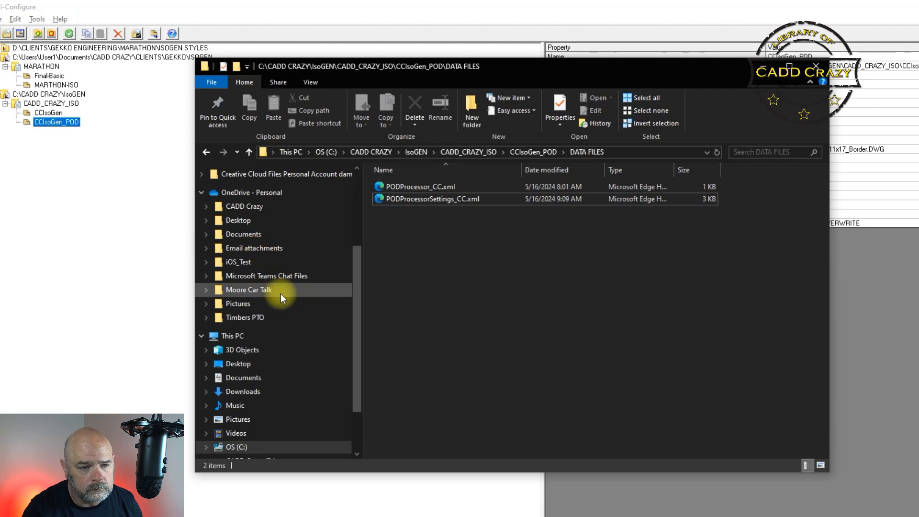
left_click(536, 152)
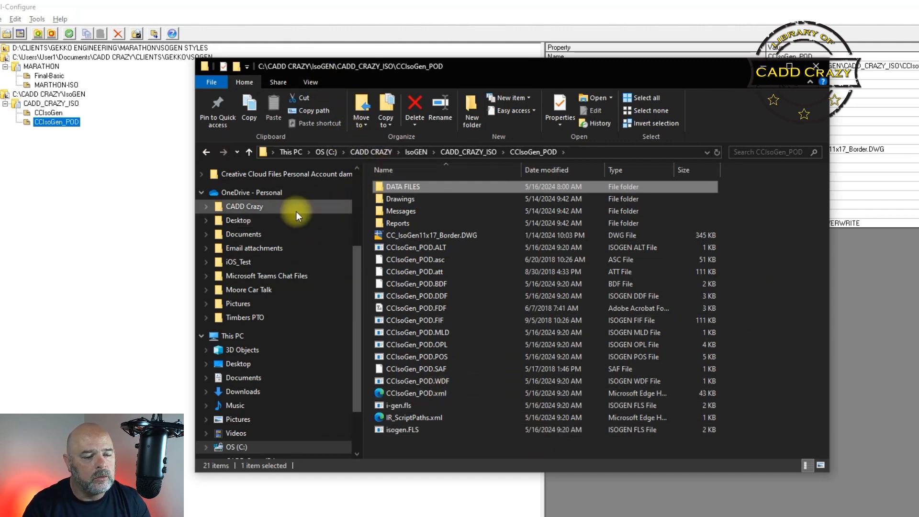
left_click(82, 242)
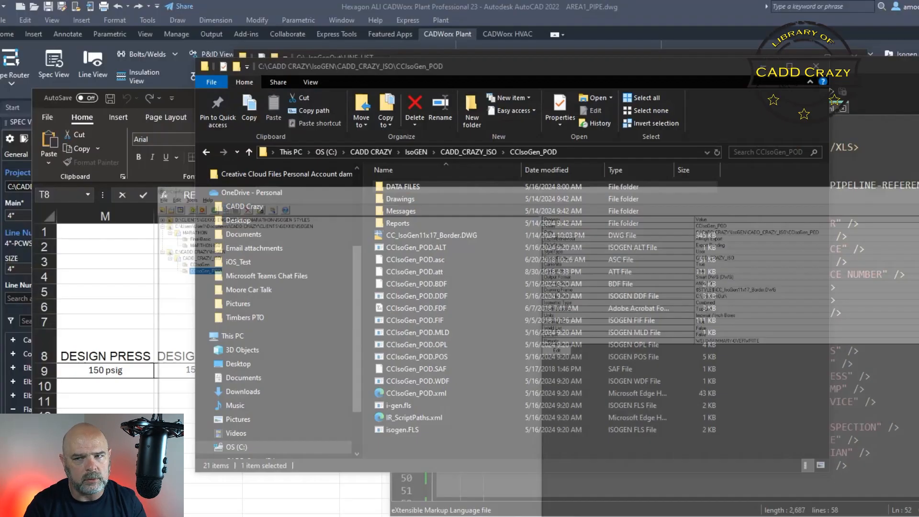
Switch to the CADD CRAZY LINE LIST.xls workbook in Excel and close it, saving its changes to the LINE_LIST folder
key("alt+Tab")
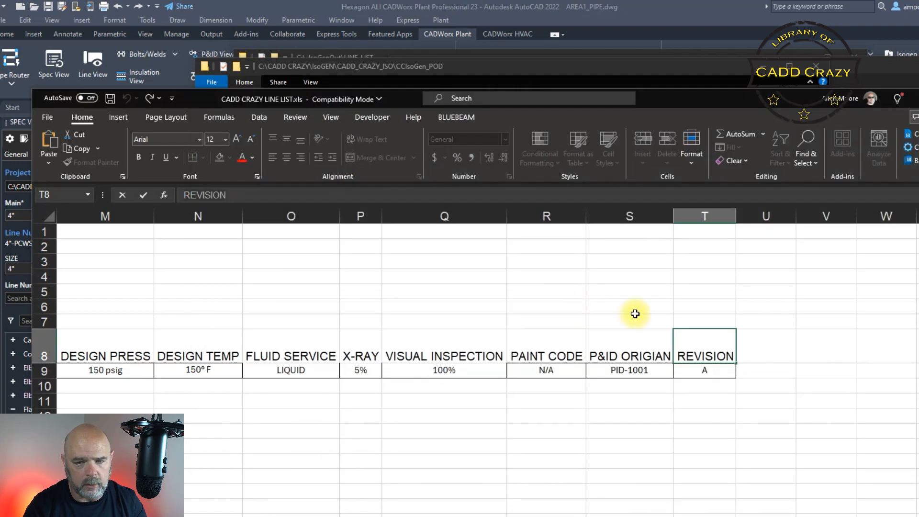
left_click(614, 354)
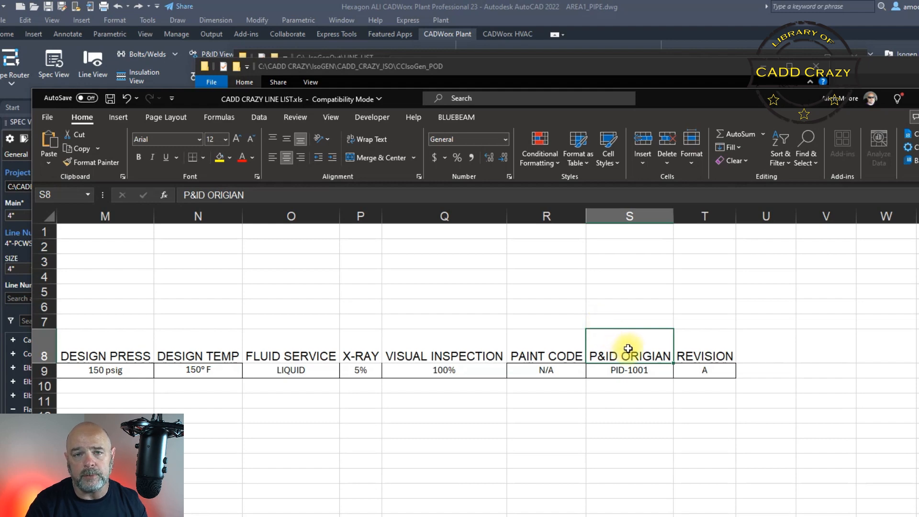
key("alt+F4")
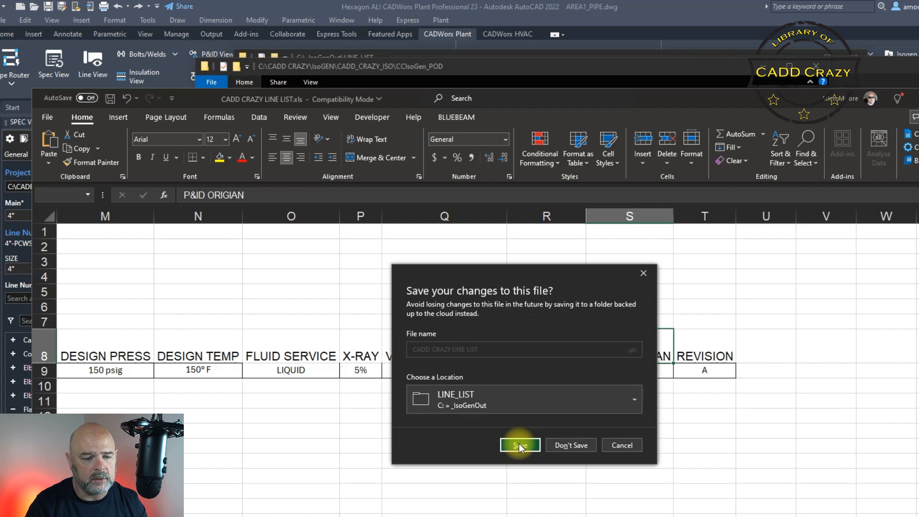
left_click(519, 446)
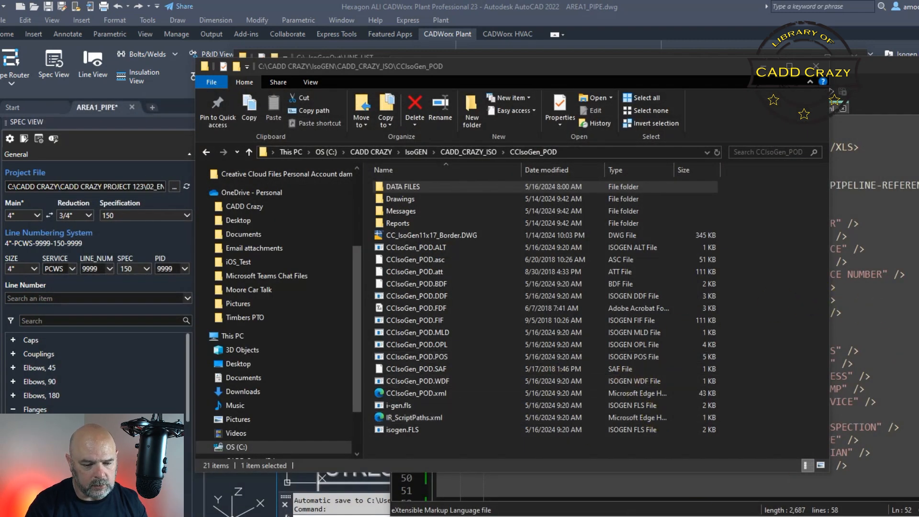
Switch to CADWorx Plant, open its setup's configuration settings and resize the columns so the full IsogenDefaultStyle path shows
key("alt+Tab")
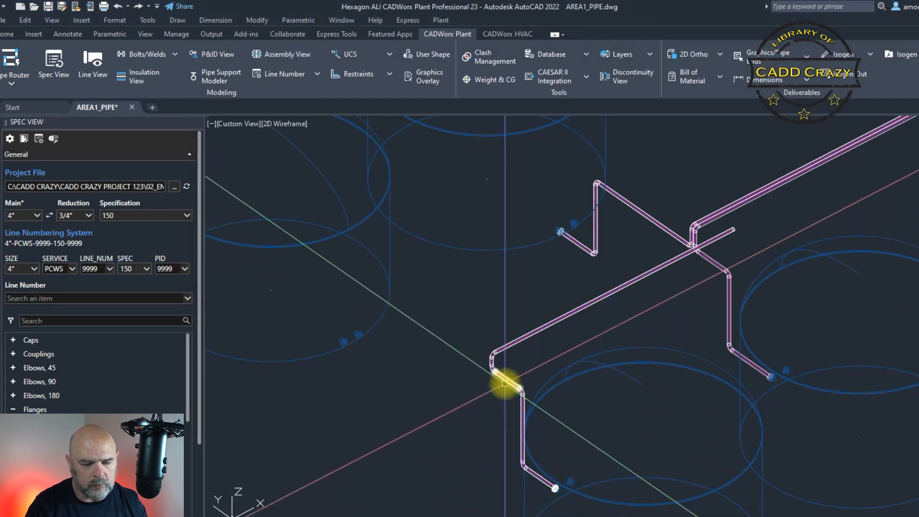
mouse_move(506, 382)
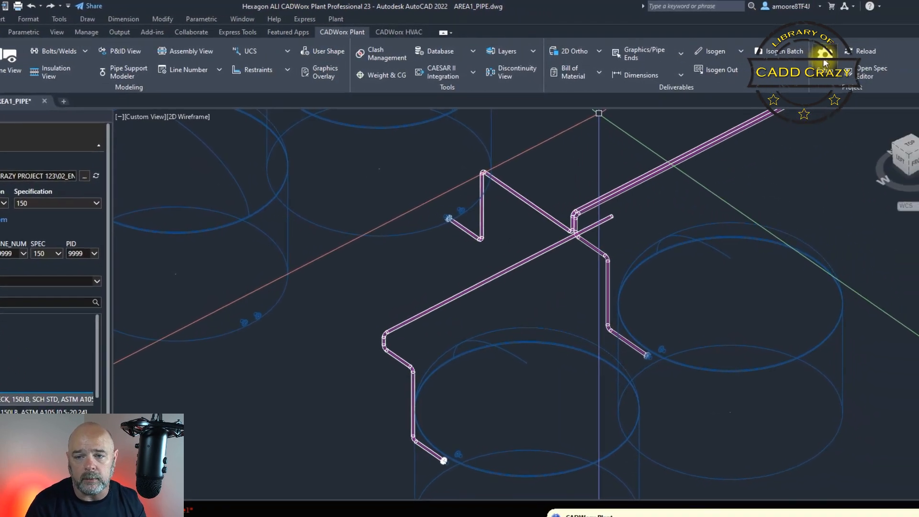
left_click(810, 55)
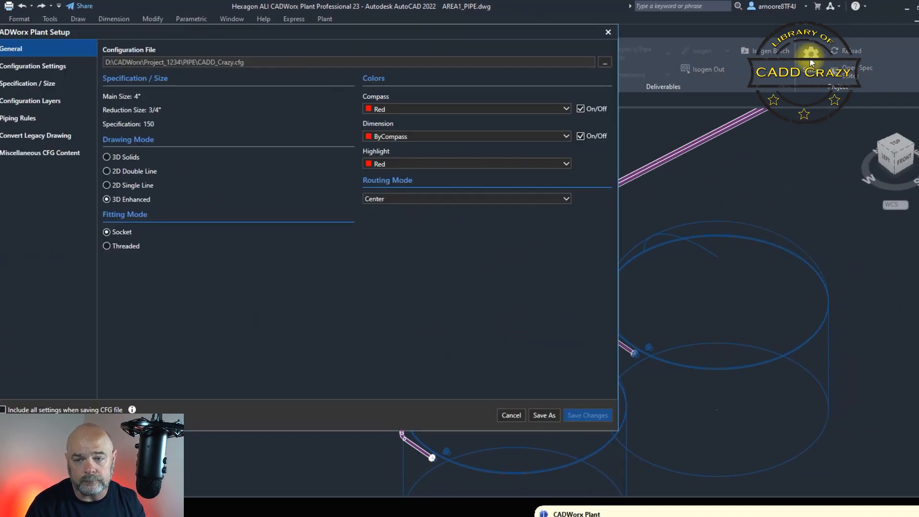
left_click(34, 67)
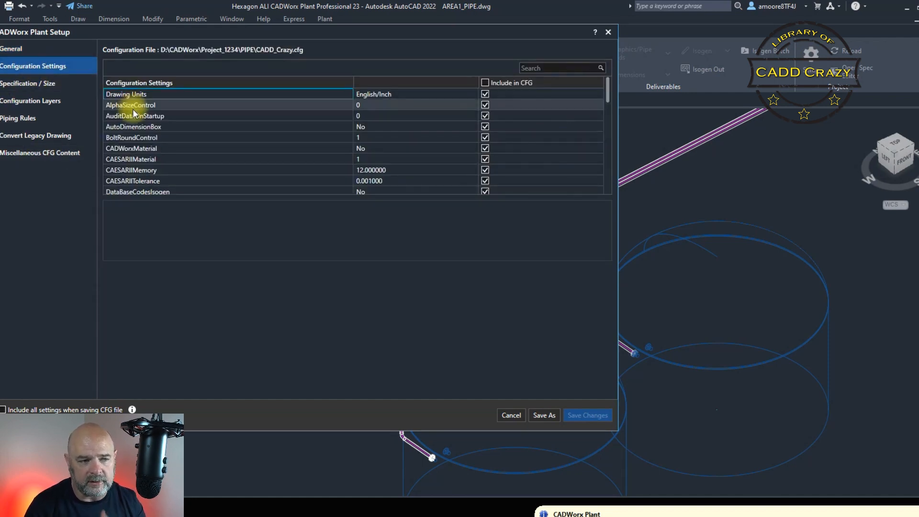
scroll(218, 174, "down", 3)
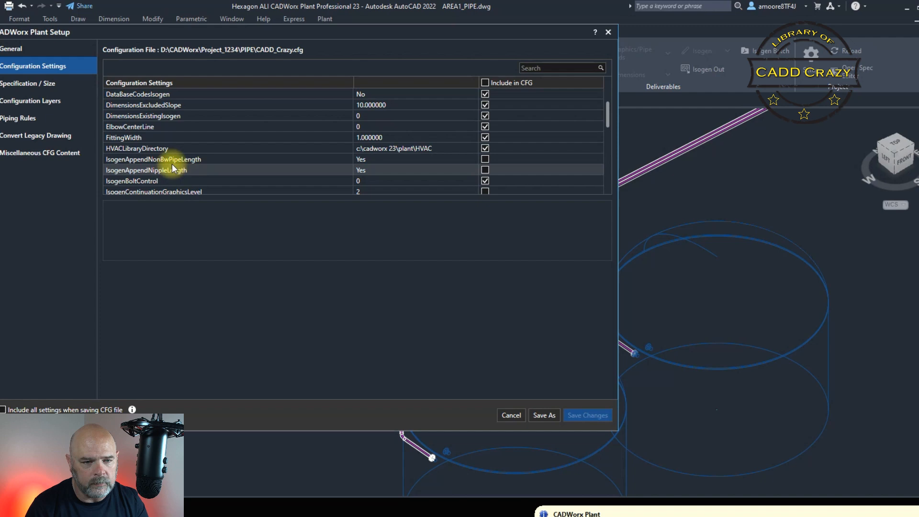
scroll(201, 170, "down", 1)
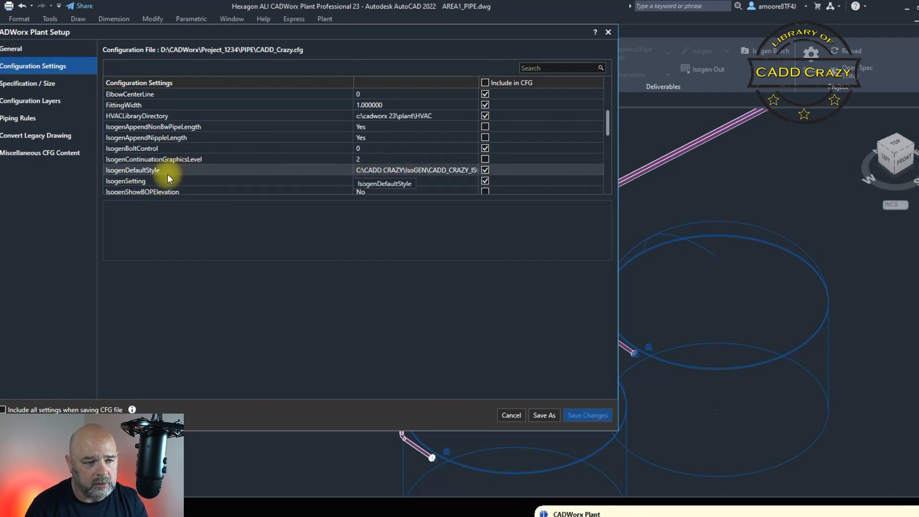
left_click_drag(478, 82, 520, 83)
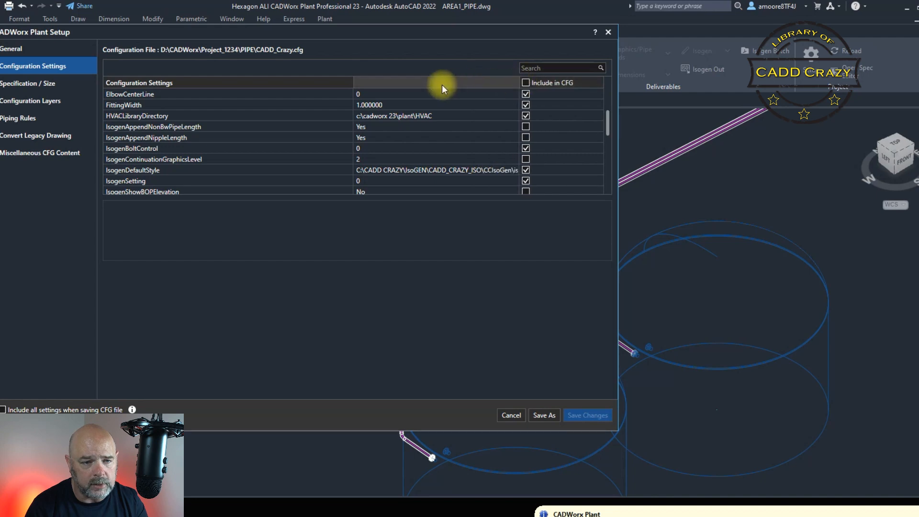
left_click_drag(354, 81, 240, 82)
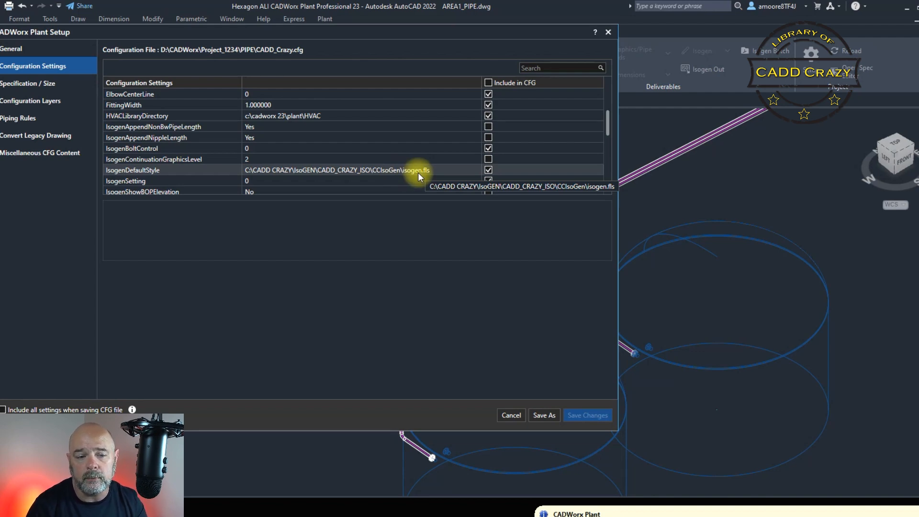
Set IsogenDefaultStyle to the CCIsoGen_POD style of the CADD_CRAZY_ISO project and save the configuration changes
left_click(446, 170)
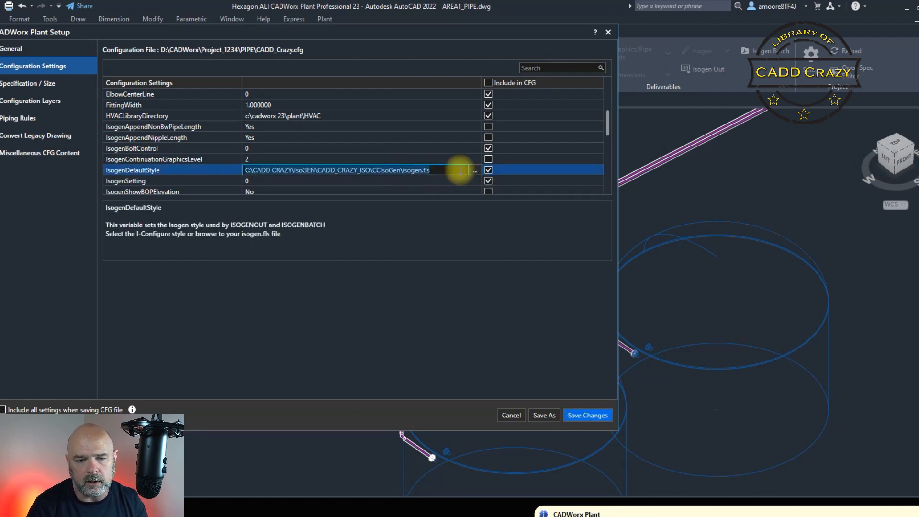
left_click(472, 171)
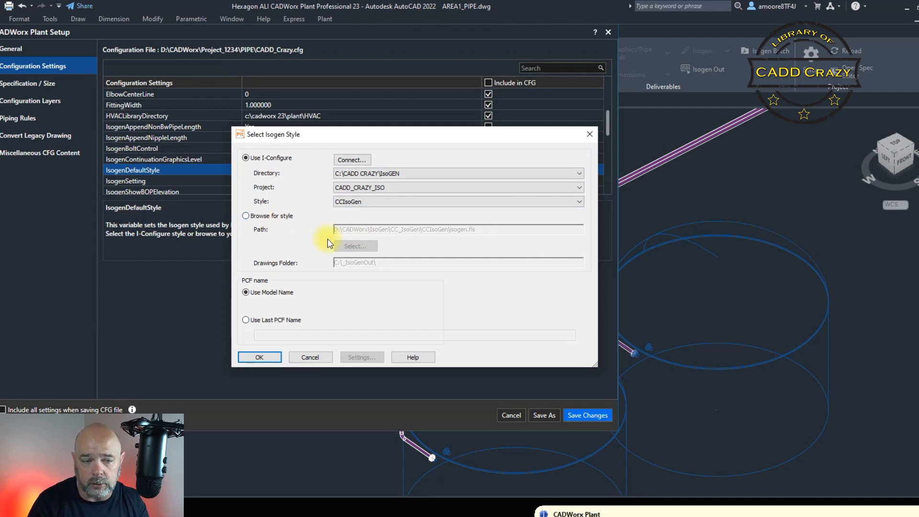
left_click(370, 202)
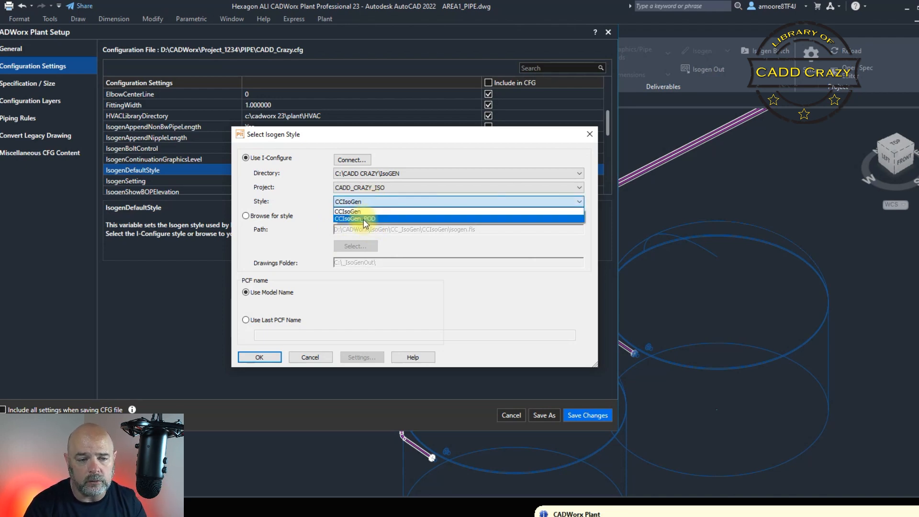
left_click(363, 220)
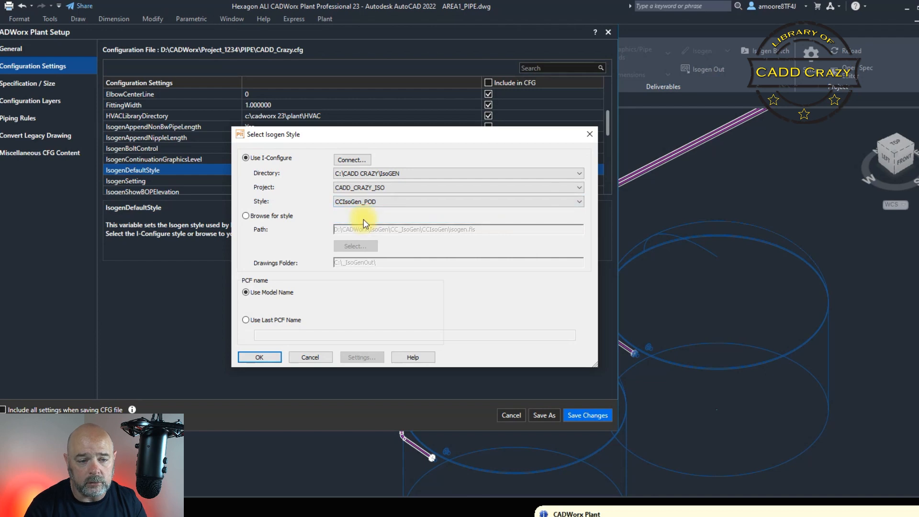
left_click(259, 357)
left_click(577, 414)
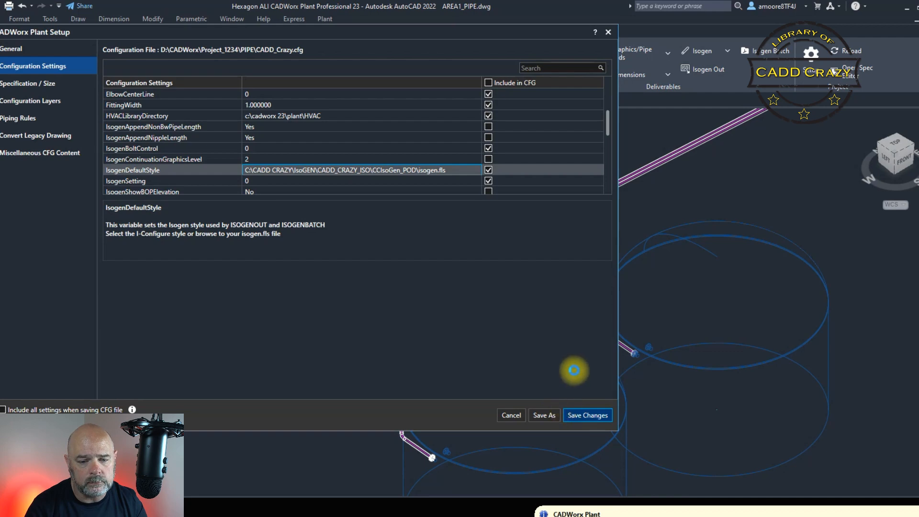
Run Isogen Out by line number for line 4"-PCWS-CS150-9999 as a single PCF
left_click(691, 72)
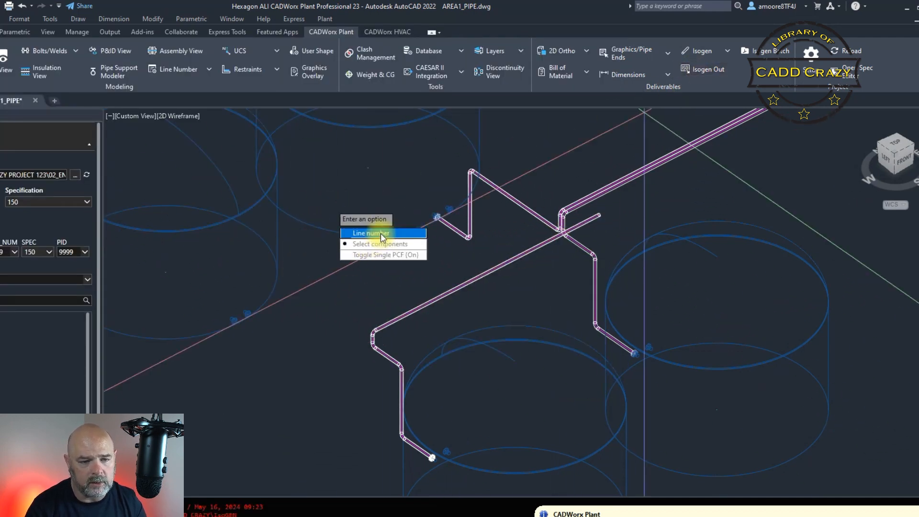
left_click(365, 234)
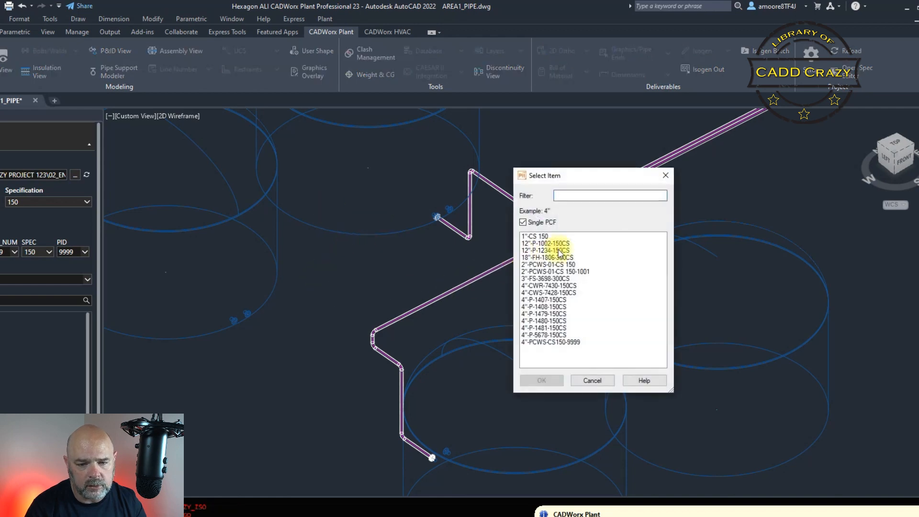
left_click(567, 343)
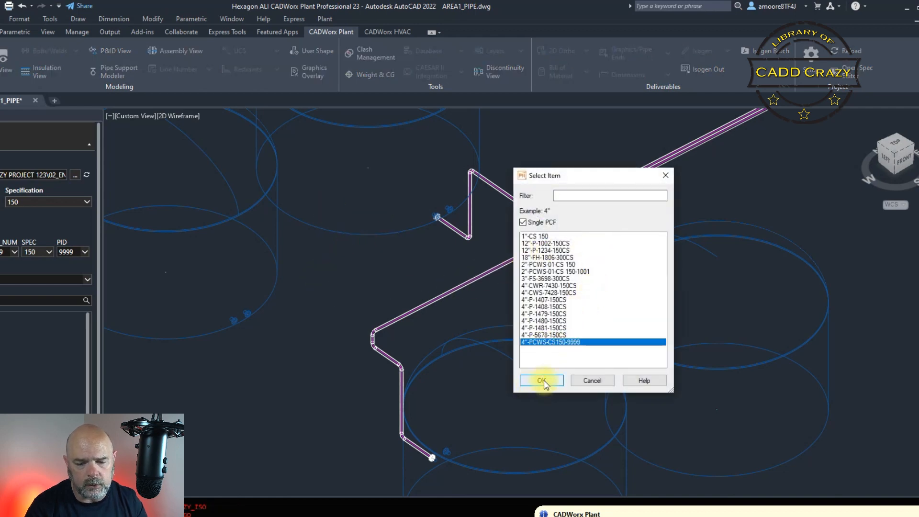
left_click(543, 381)
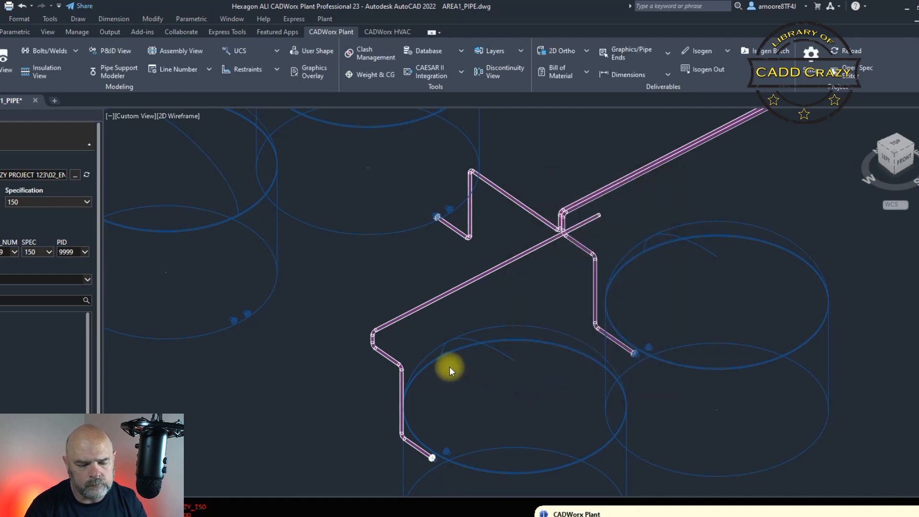
Switch to File Explorer, browse to C:\_IsoGenOut\MESSAGES and open CC_POD_DataDebug.log in Notepad++ to read its messages
mouse_move(224, 516)
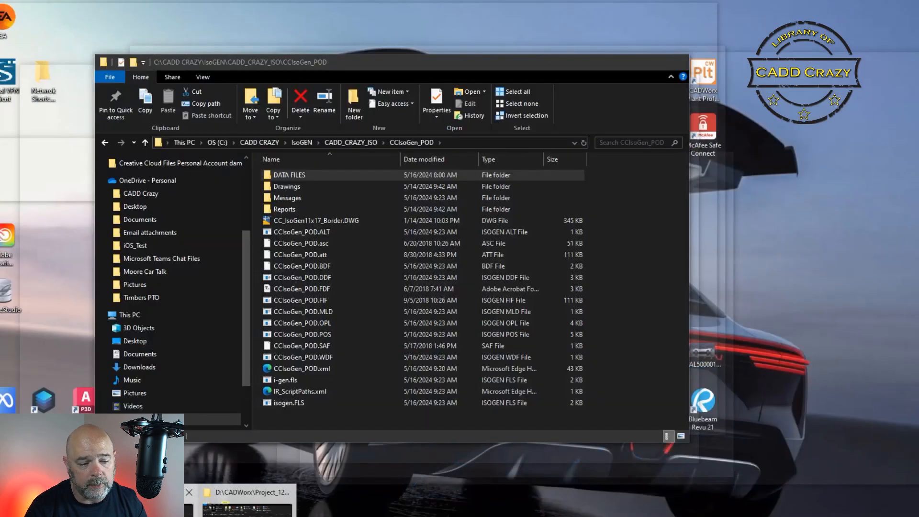
left_click(246, 507)
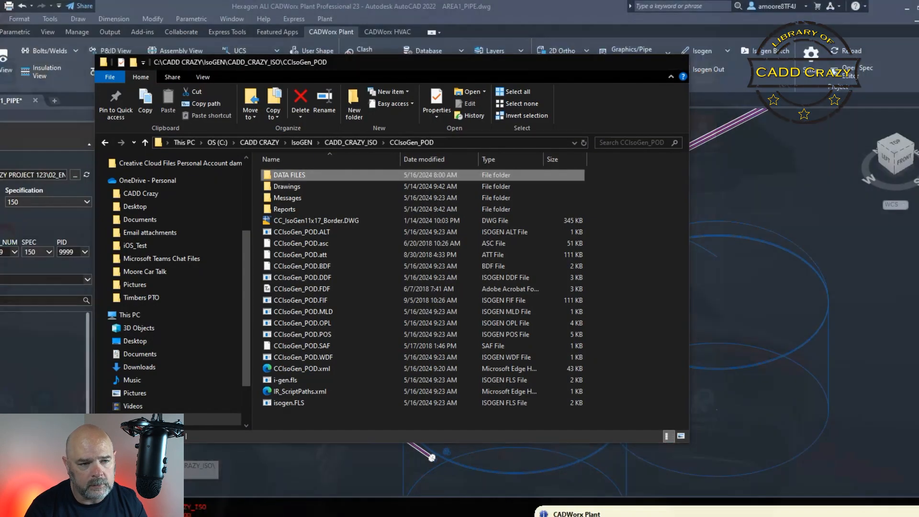
left_click(136, 417)
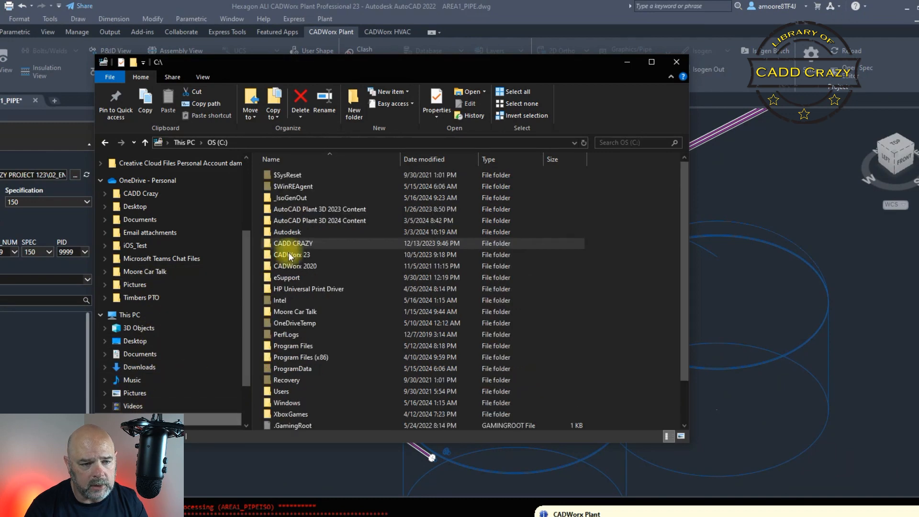
double_click(293, 197)
double_click(290, 199)
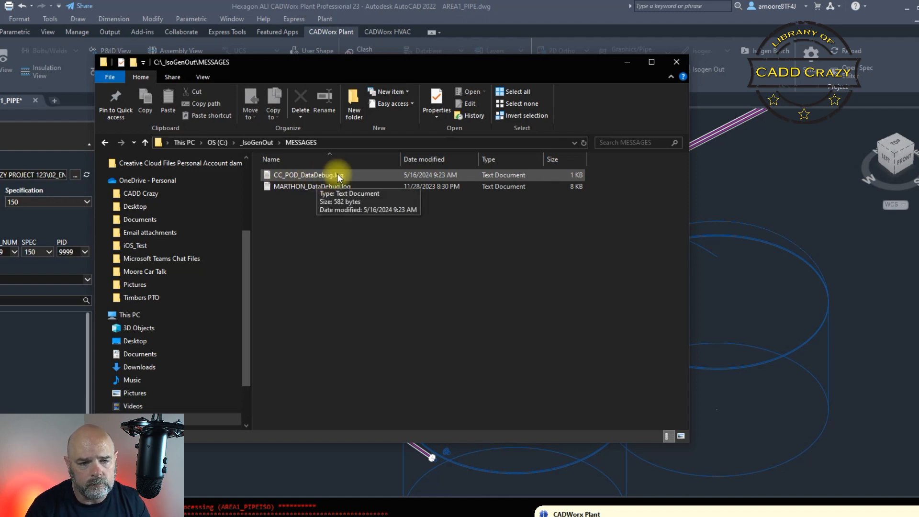
left_click_drag(488, 63, 511, 108)
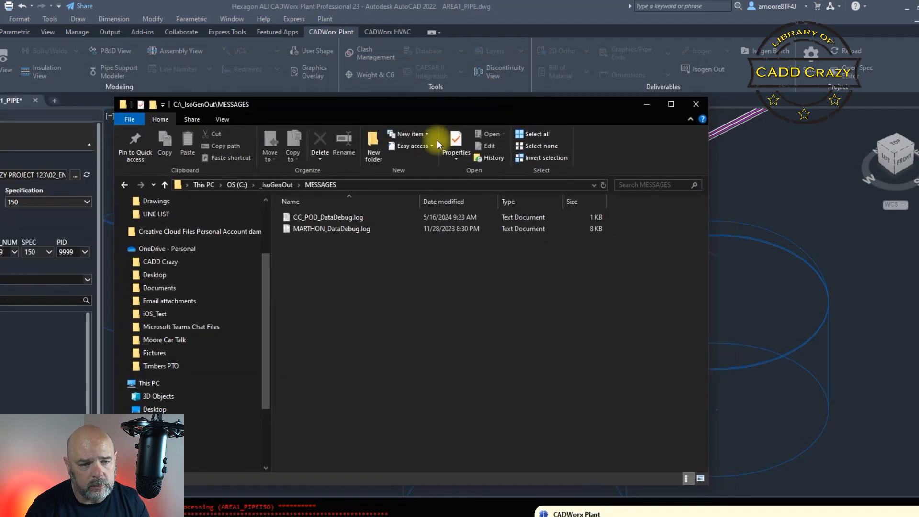
right_click(331, 220)
left_click(374, 266)
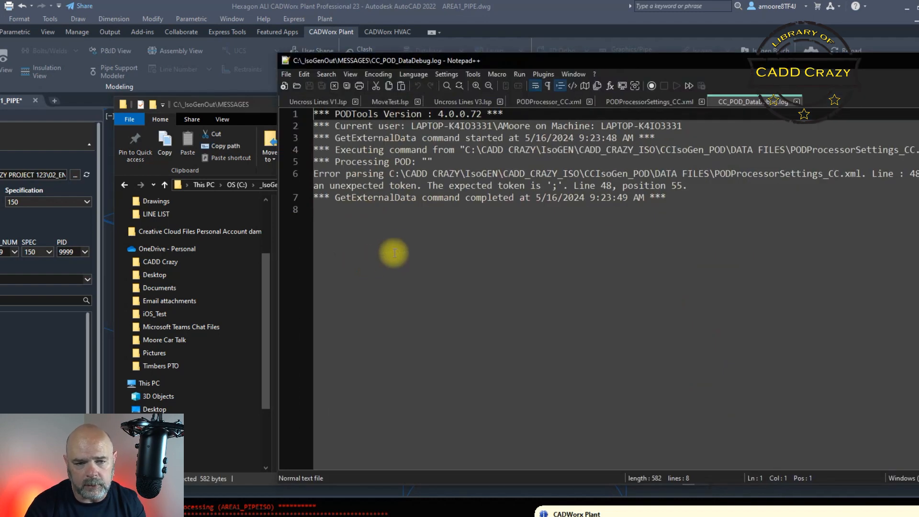
left_click_drag(682, 61, 348, 48)
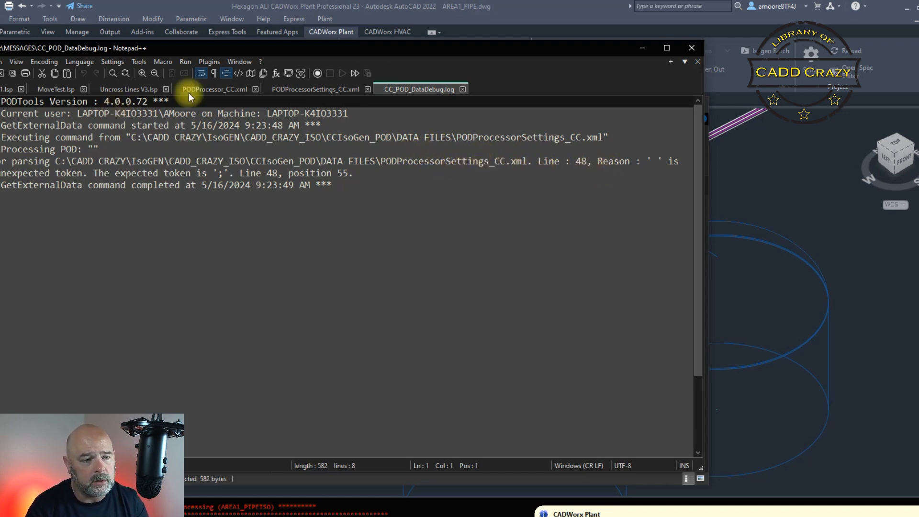
Show PODProcessorSettings_CC.xml and go to line 48, the ATTRIBUTE18 mapping, to check the location of the logged parsing error
left_click(311, 91)
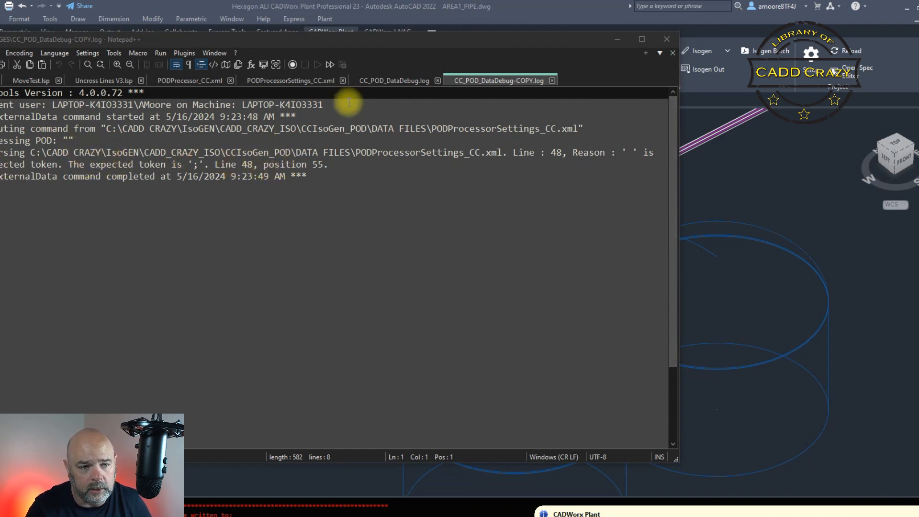
left_click(284, 80)
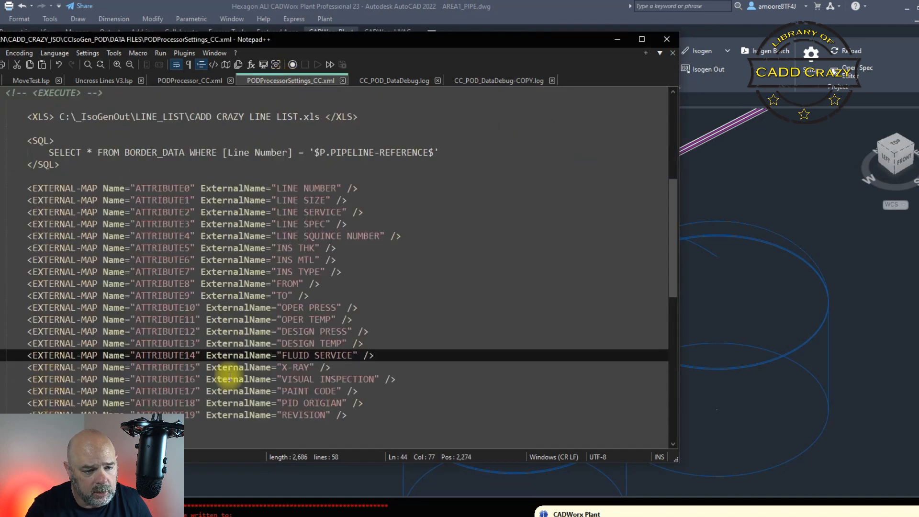
left_click(23, 403)
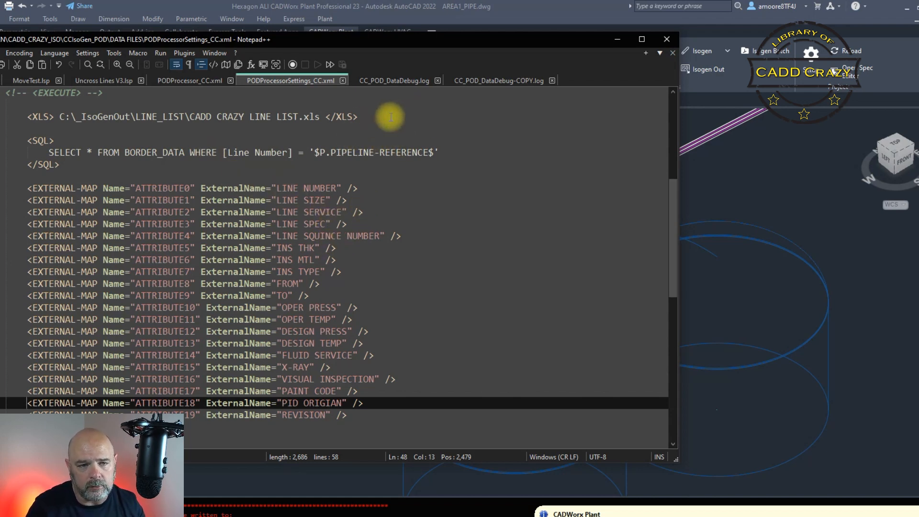
Compare the regenerated CC_POD_DataDebug.log with CC_POD_DataDebug-COPY.log, checking the database connection and query entries down to the end
left_click(391, 81)
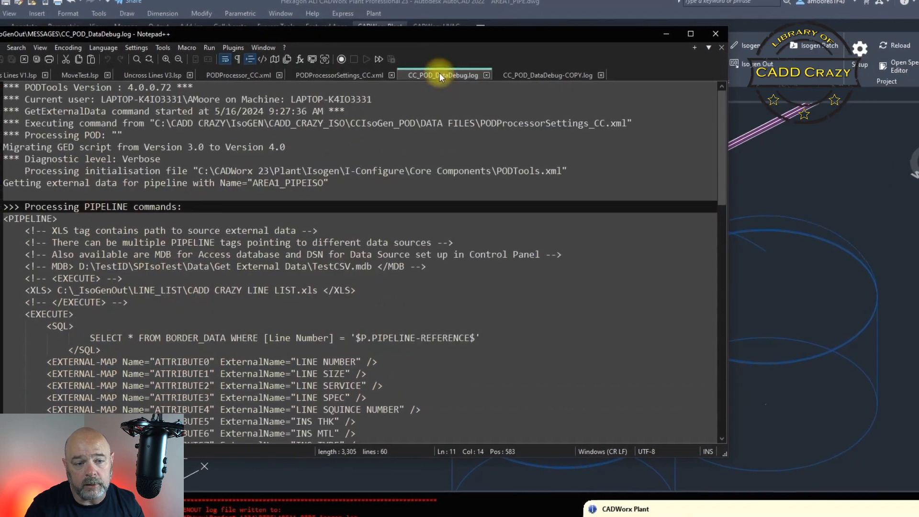
scroll(294, 260, "down", 5)
scroll(295, 254, "up", 4)
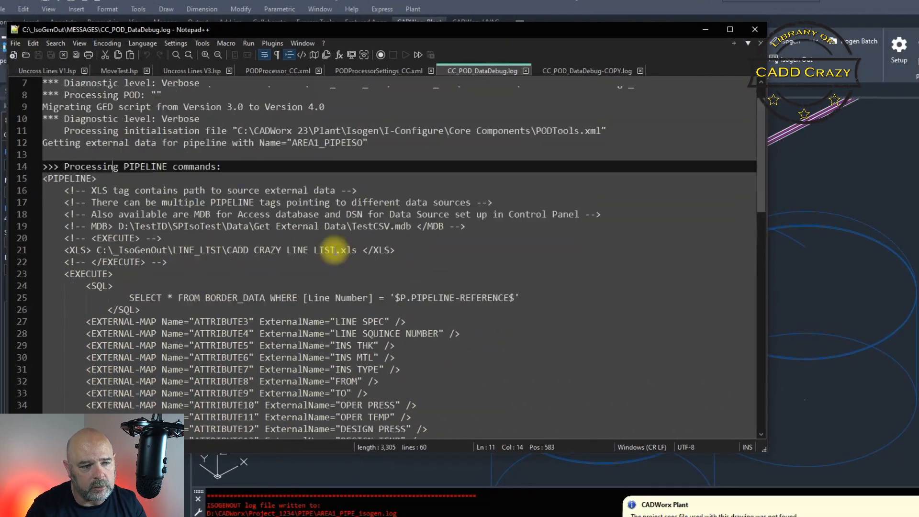
scroll(335, 250, "up", 2)
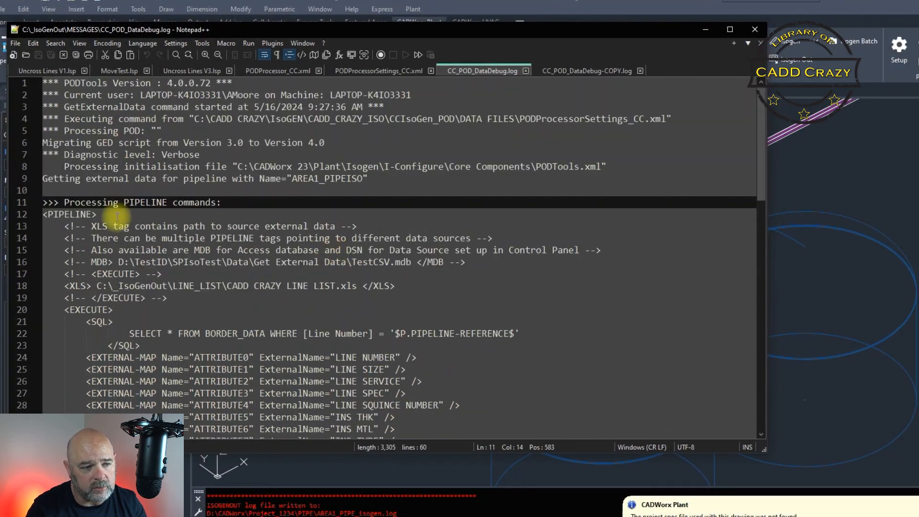
left_click(583, 75)
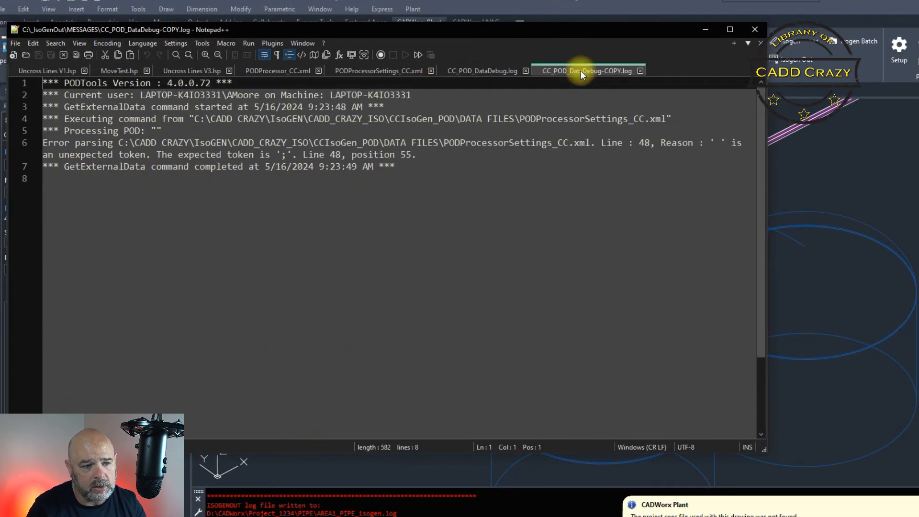
left_click(481, 73)
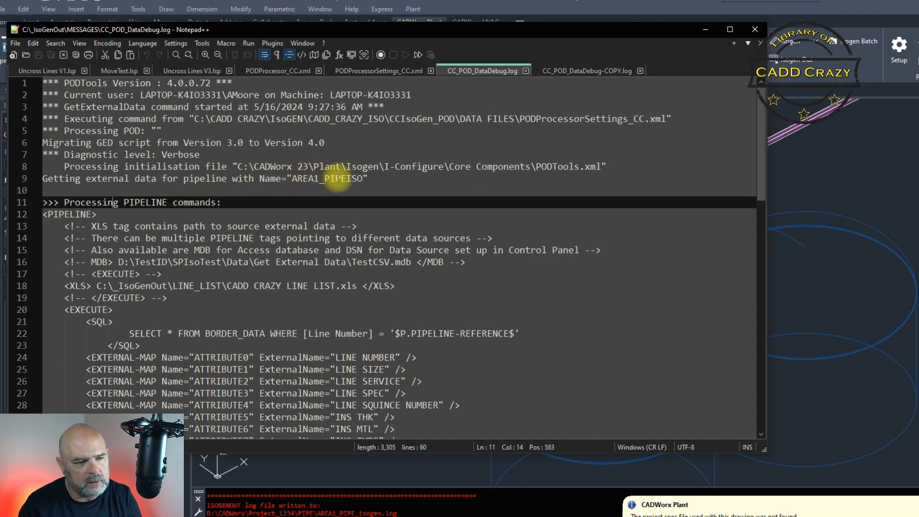
scroll(235, 278, "down", 3)
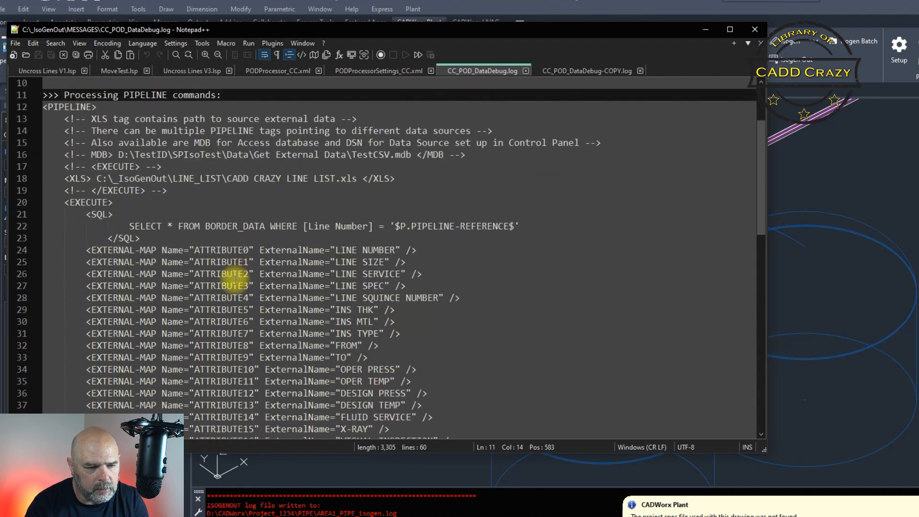
scroll(235, 278, "down", 1)
scroll(350, 301, "down", 2)
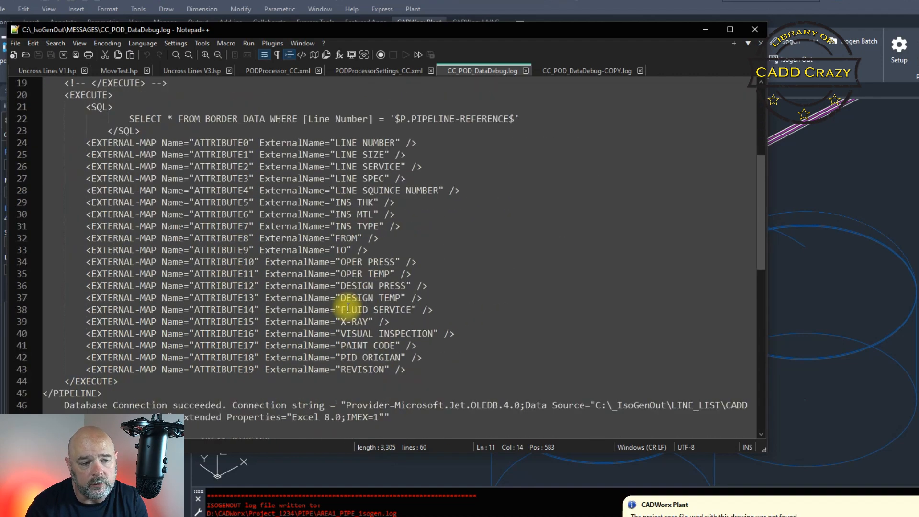
scroll(348, 305, "down", 3)
scroll(348, 309, "down", 3)
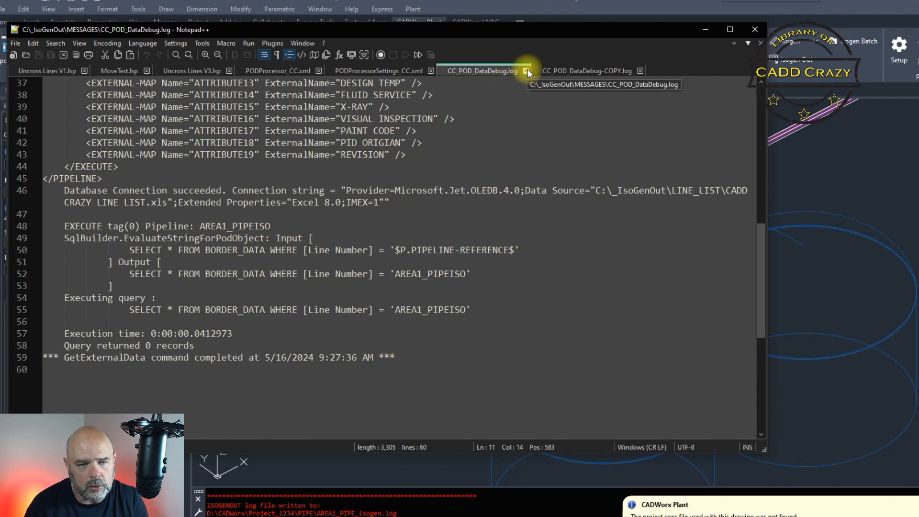
Switch back to CADWorx Plant, run Isogen Batch for line 4"-PCWS-CS150-9999 and decline opening the isometric drawing file
left_click_drag(567, 29, 0, 81)
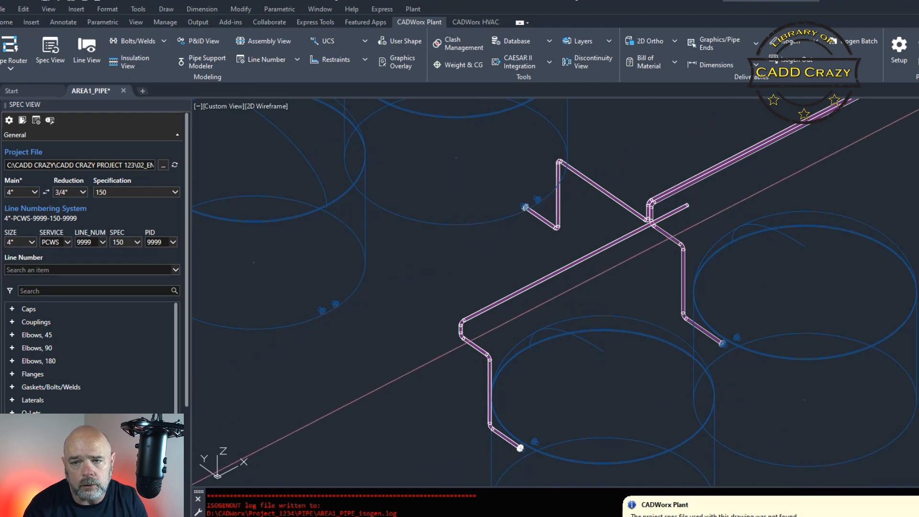
left_click(852, 42)
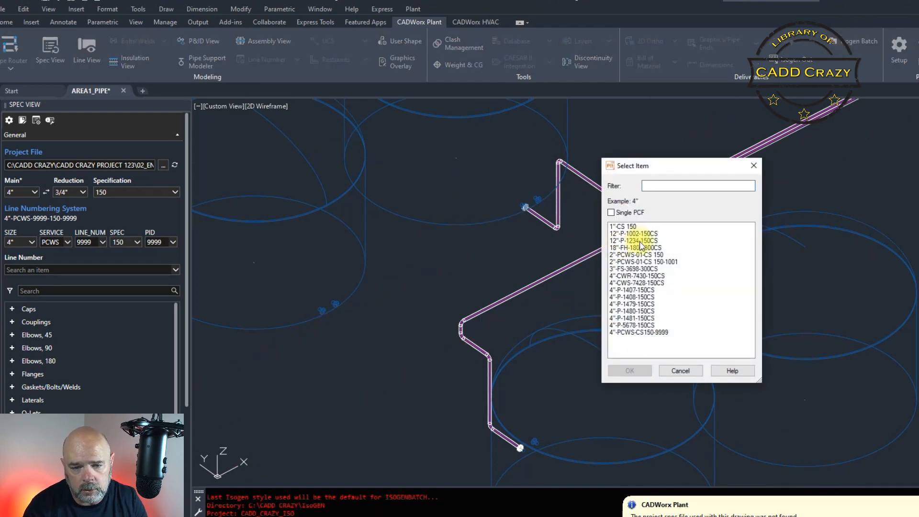
left_click(660, 332)
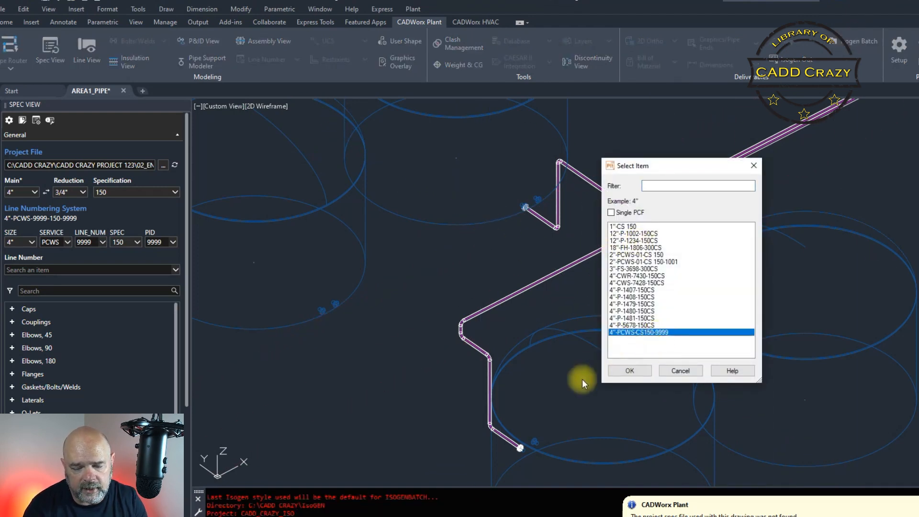
left_click(632, 370)
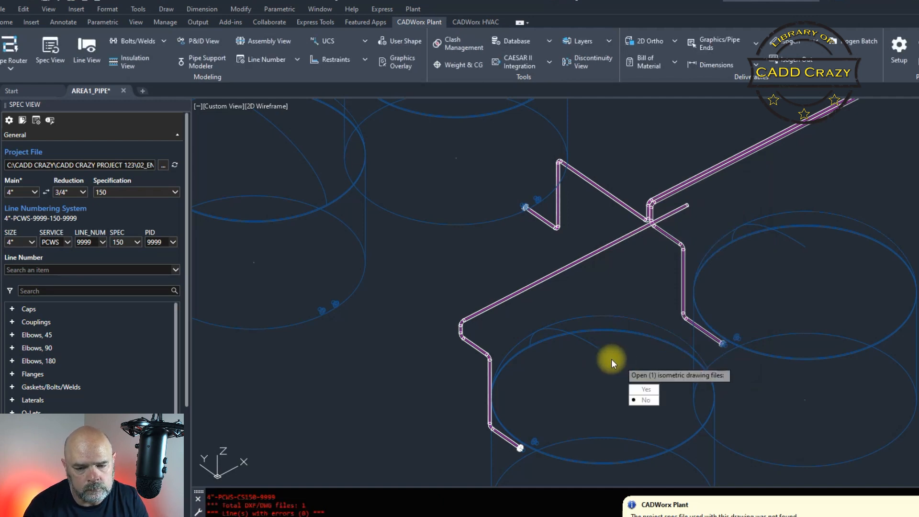
left_click(647, 400)
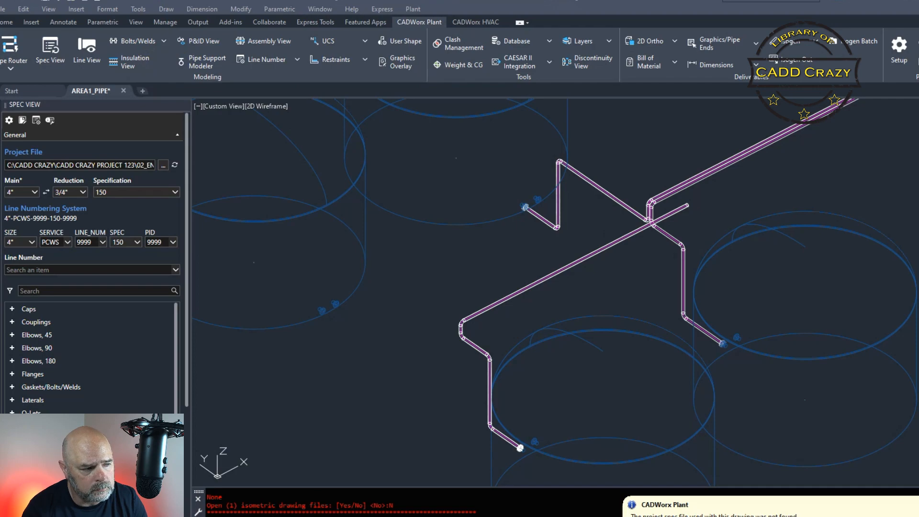
Bring Notepad++ back and examine the query and attribute mapping entries for 4"-PCWS-CS150-9999 in CC_POD_DataDebug.log
left_click_drag(0, 62, 783, 31)
scroll(442, 268, "down", 9)
scroll(443, 270, "down", 4)
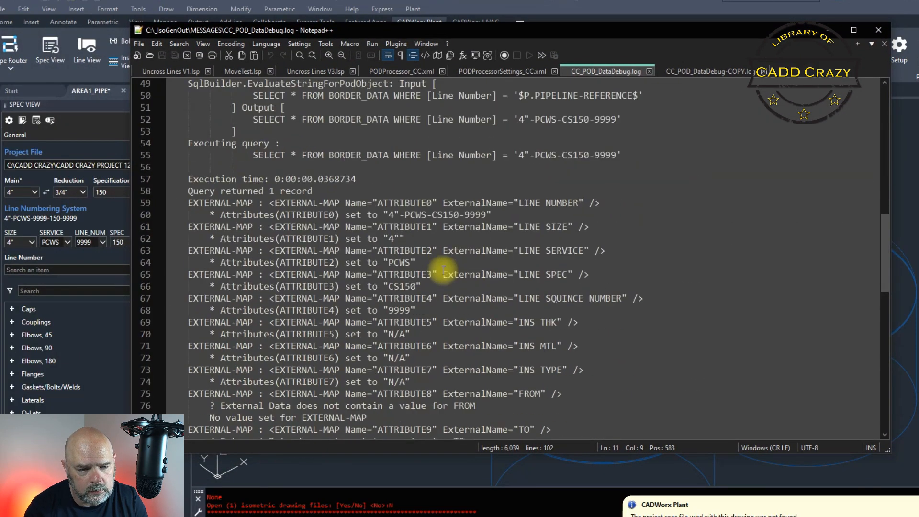
scroll(441, 266, "up", 3)
scroll(439, 274, "down", 2)
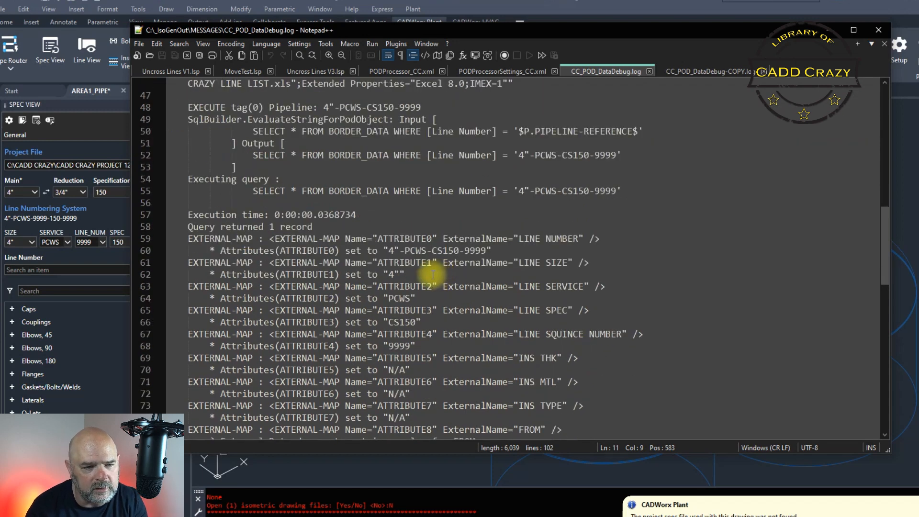
scroll(433, 274, "up", 2)
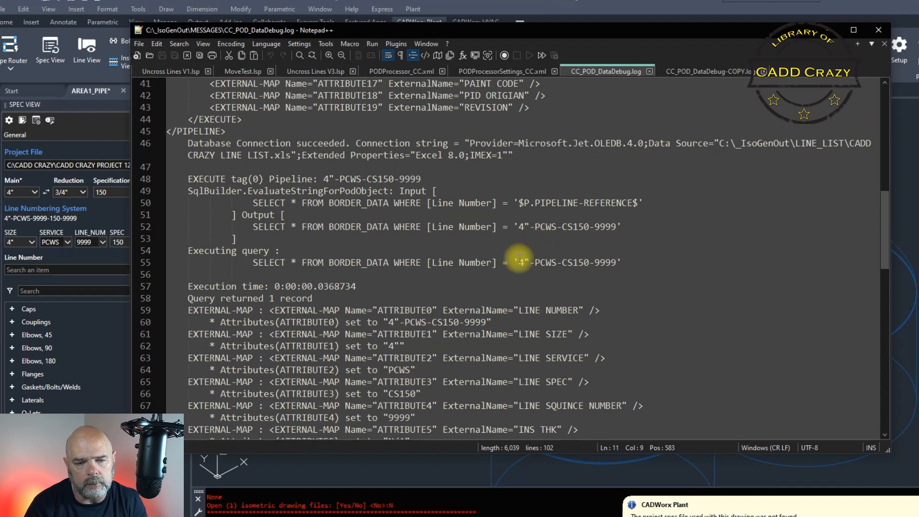
Examine the remaining attribute mapping entries, from ATTRIBUTE4 to ATTRIBUTE17, in CC_POD_DataDebug.log
scroll(524, 249, "down", 4)
scroll(522, 259, "down", 6)
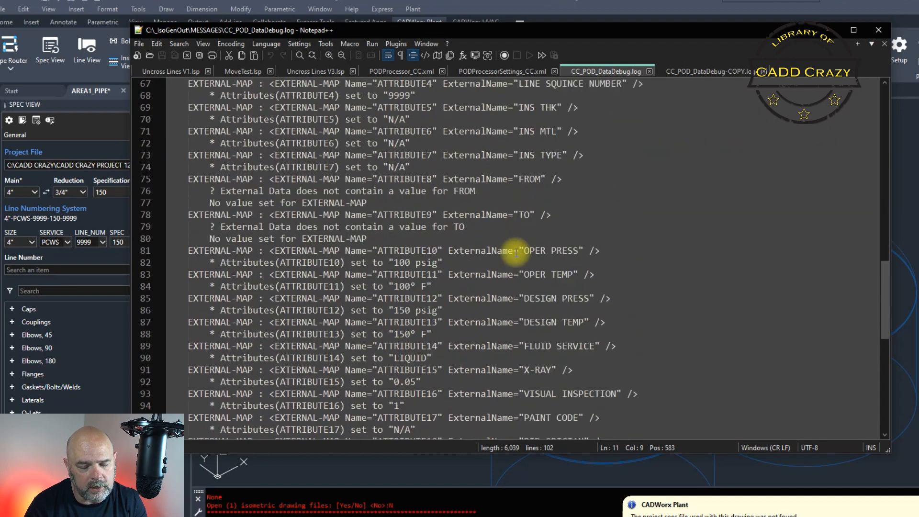
Switch to File Explorer, go up to the C:\_IsoGenOut folder and sort its files by date modified, newest first
mouse_move(721, 31)
left_mouse_down()
mouse_move(367, 75)
mouse_move(0, 87)
left_mouse_up()
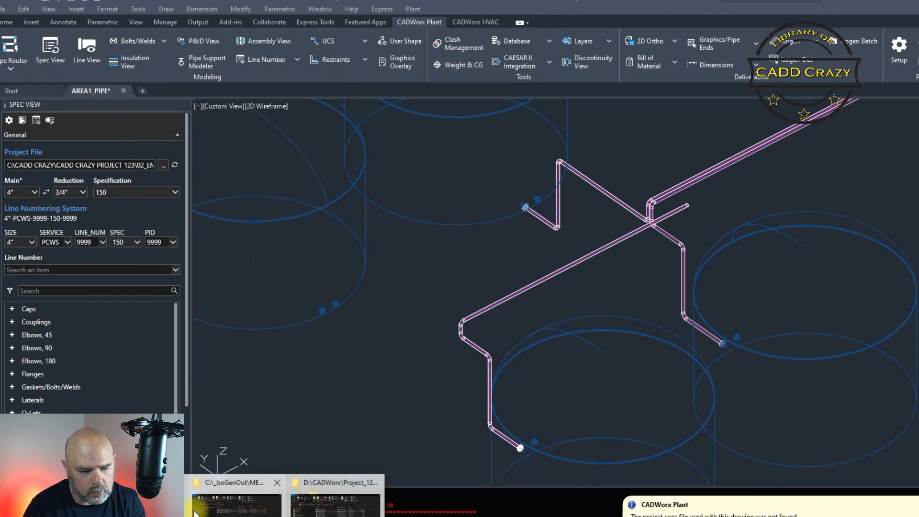
left_click(232, 498)
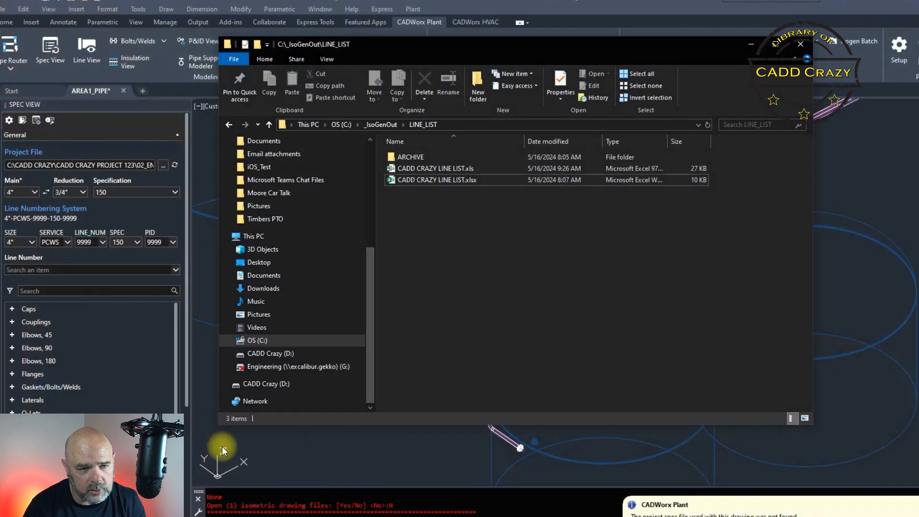
left_click(382, 124)
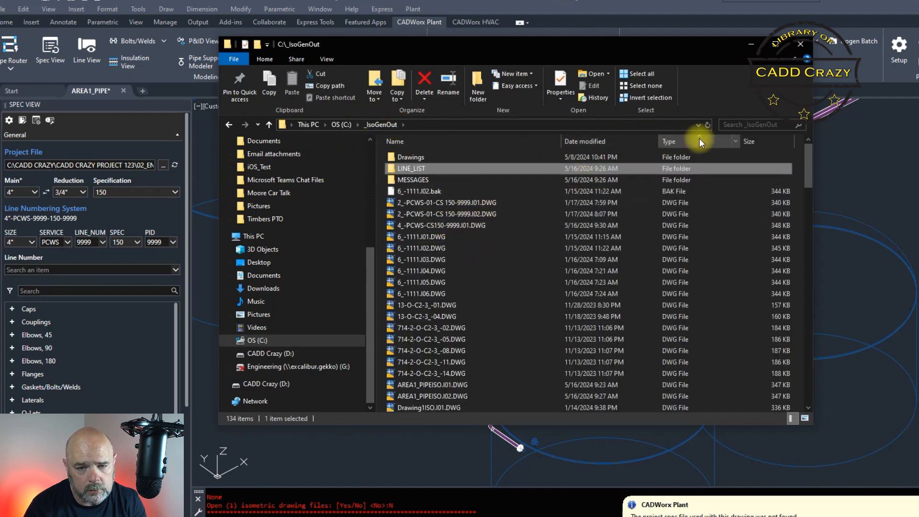
left_click(605, 142)
scroll(498, 187, "up", 6)
scroll(482, 194, "up", 10)
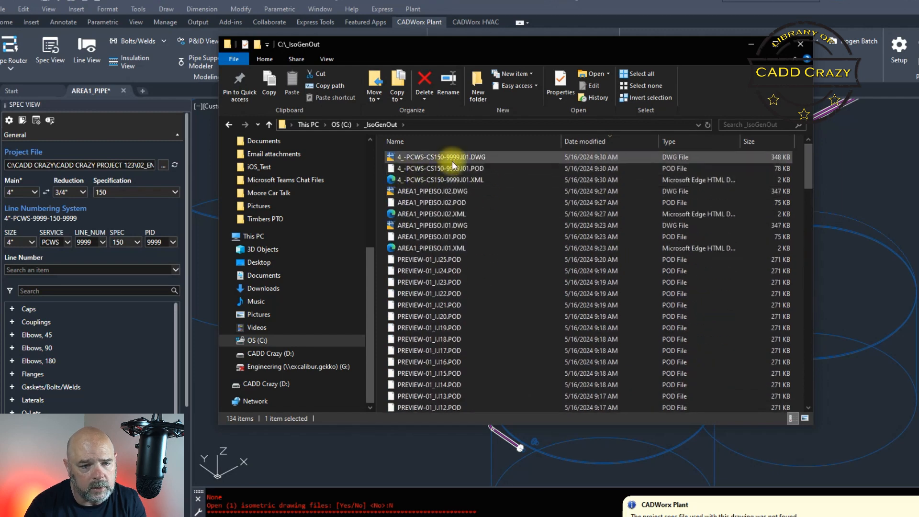
Open 4_-PCWS-CS150-9999.I01.DWG in CADWorx Plant and examine the line list attributes in its title block
left_click(457, 158)
left_click_drag(449, 158, 673, 6)
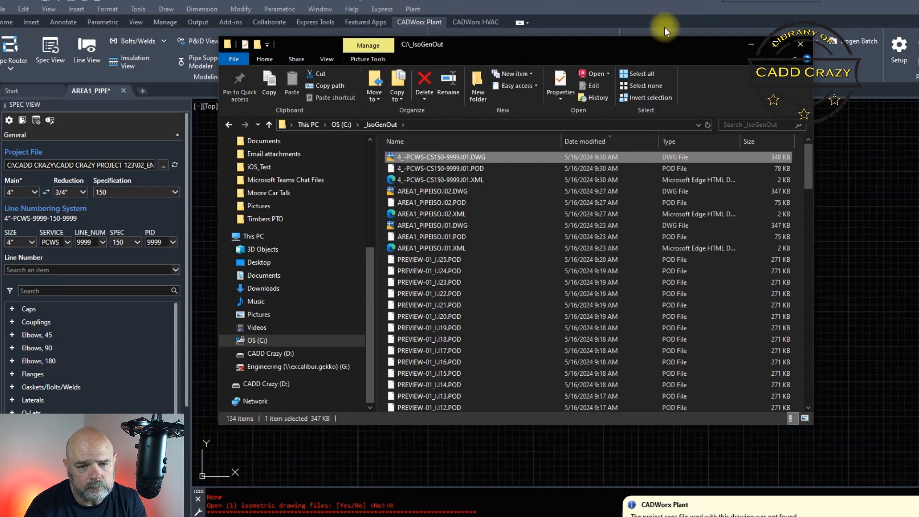
left_click(880, 238)
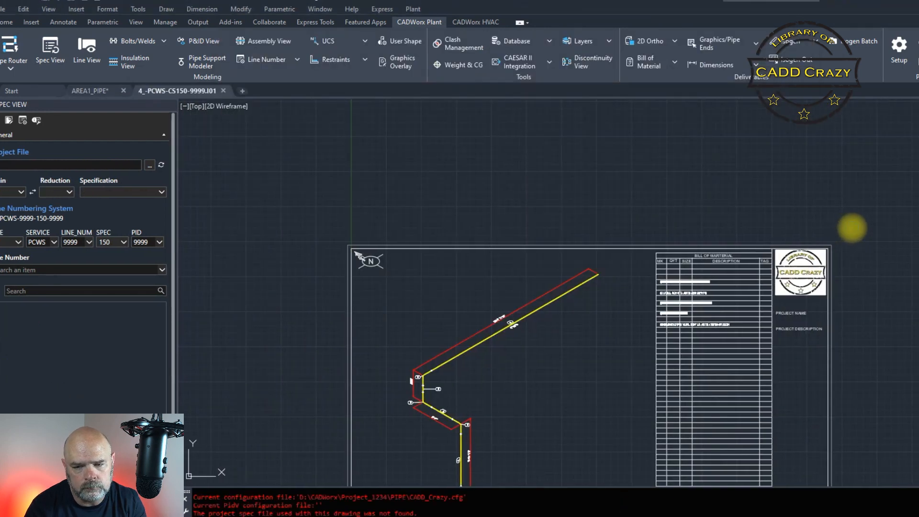
scroll(742, 287, "up", 6)
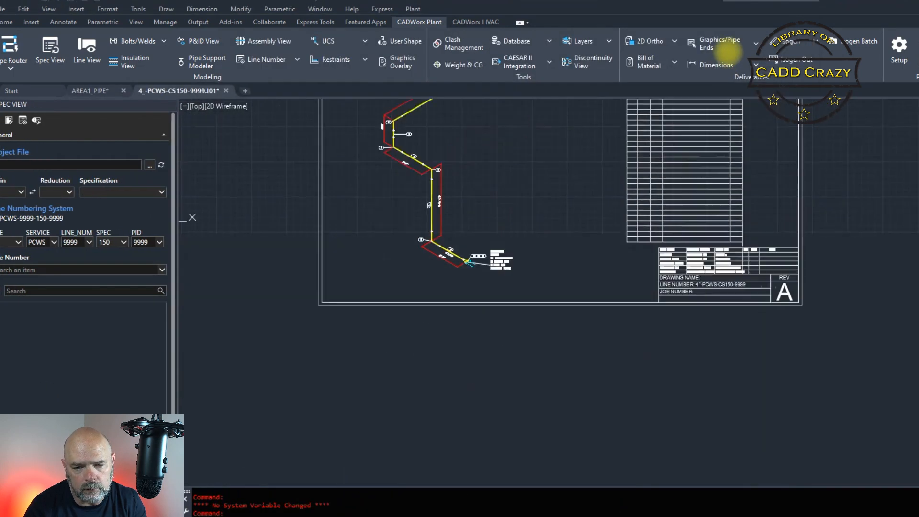
scroll(713, 225, "up", 2)
left_click_drag(665, 187, 636, 358)
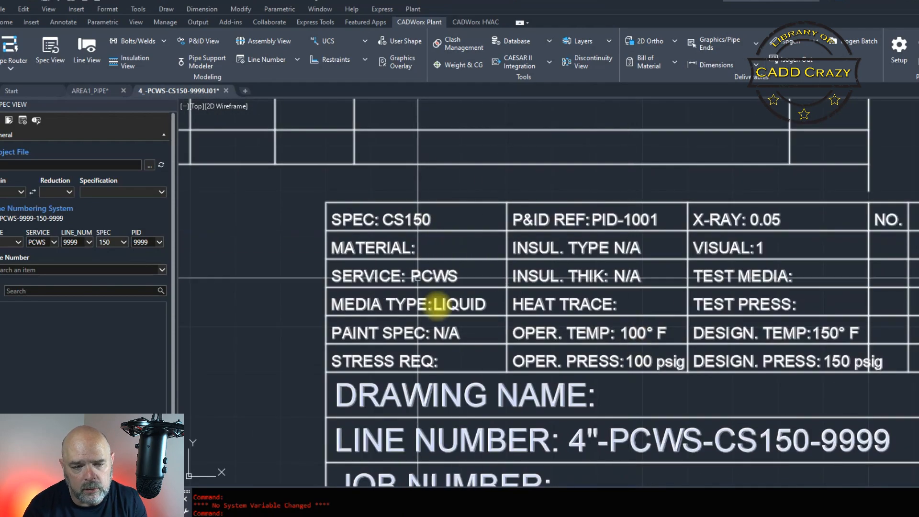